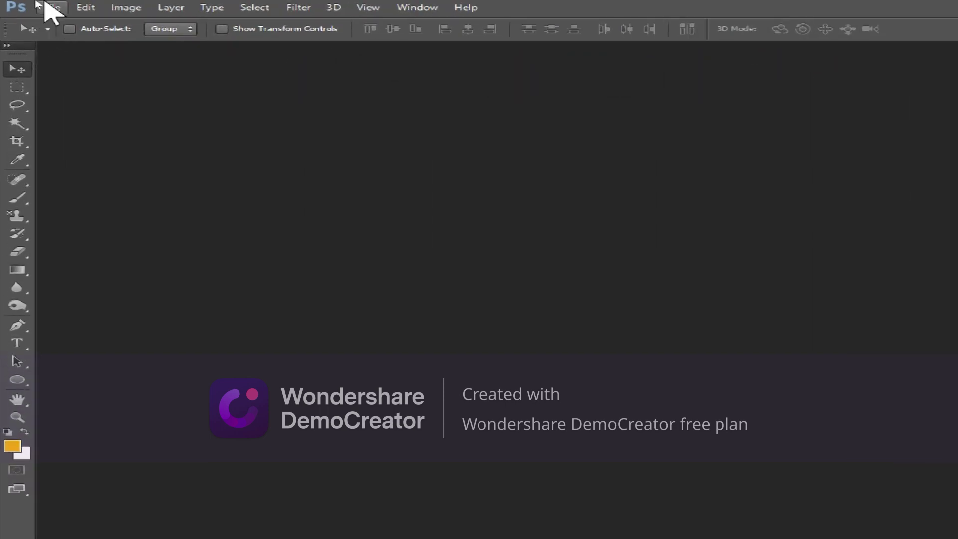
- Open images (10).jpeg, the shirtless muscular man photo, from the FLOWER IMAGE folder
{"action": "left_click", "coordinate": [44, 6]}
{"action": "left_click", "coordinate": [58, 35]}
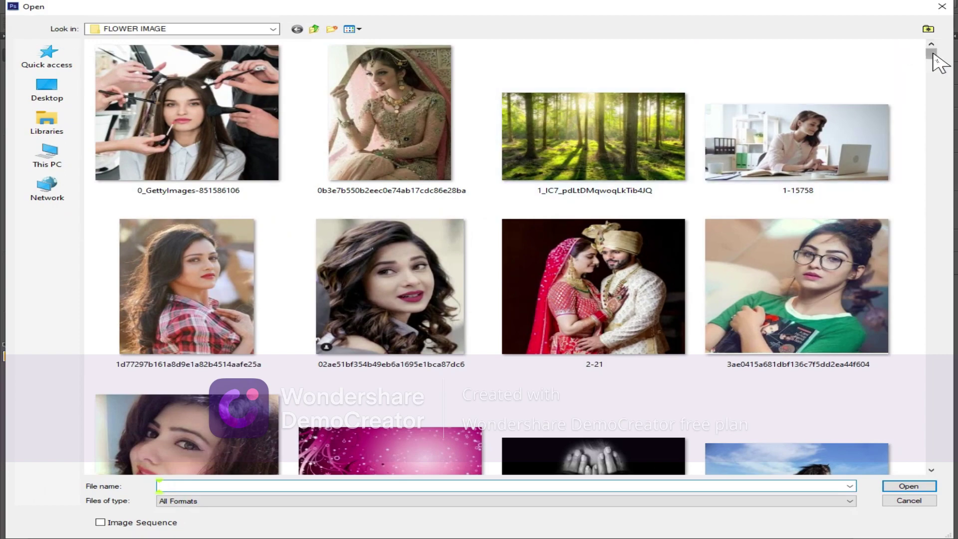
{"action": "left_click_drag", "start_coordinate": [933, 55], "coordinate": [934, 287]}
{"action": "left_click", "coordinate": [439, 322]}
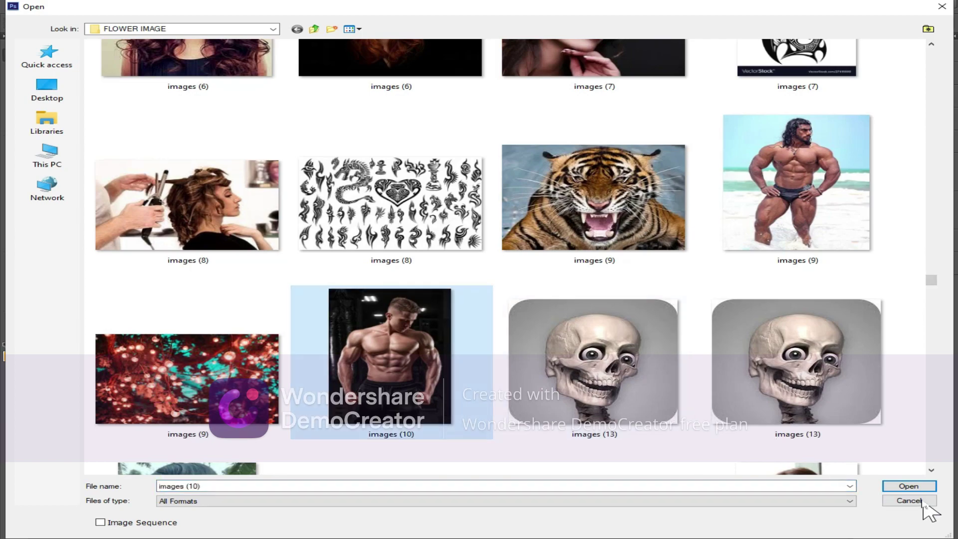
{"action": "left_click", "coordinate": [898, 486]}
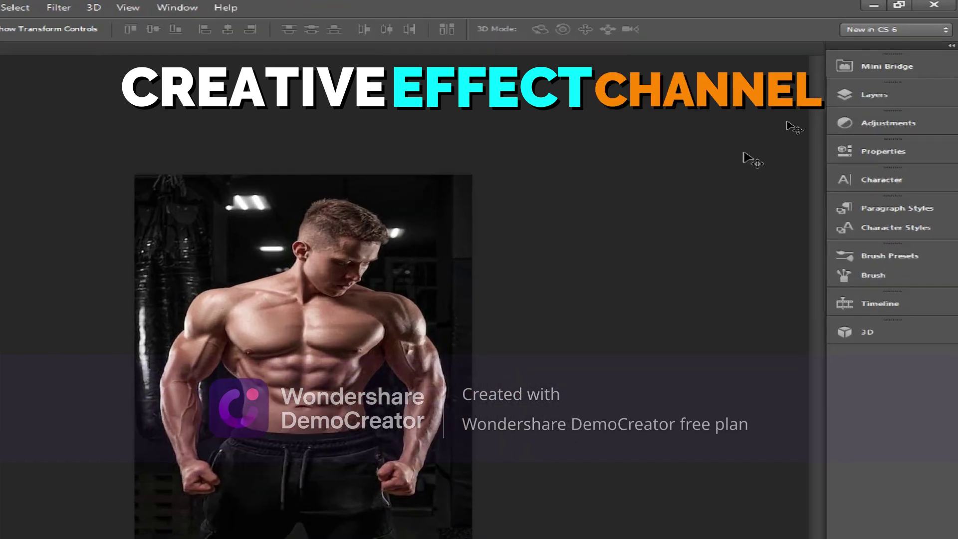
- Convert the Background into an editable Layer 0, then apply View > Fit on Screen
{"action": "left_click", "coordinate": [876, 94]}
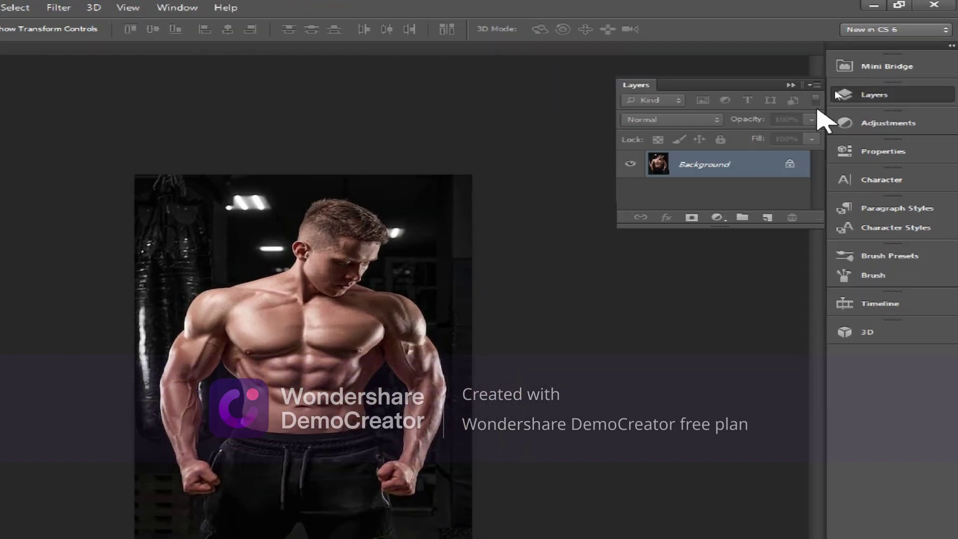
{"action": "double_click", "coordinate": [746, 167]}
{"action": "left_click", "coordinate": [514, 221]}
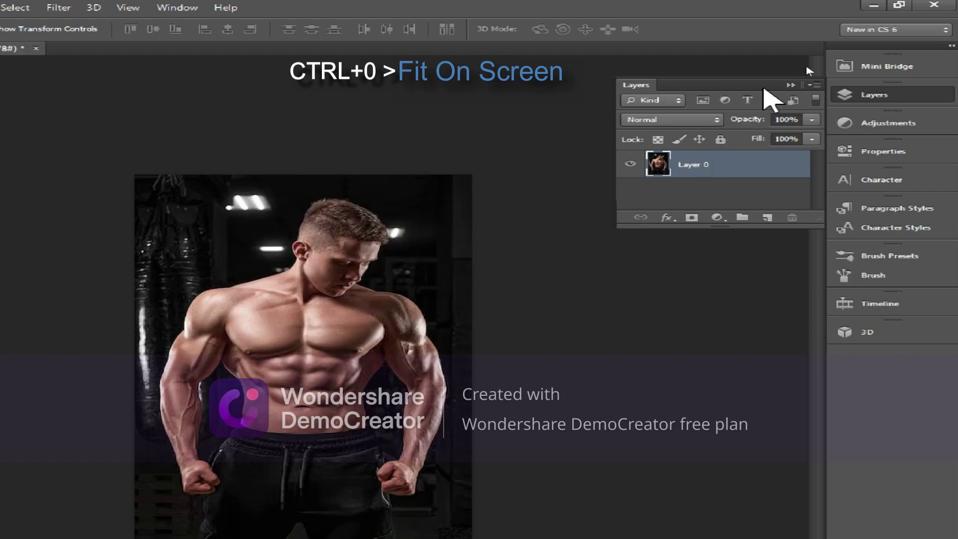
{"action": "left_click", "coordinate": [791, 86]}
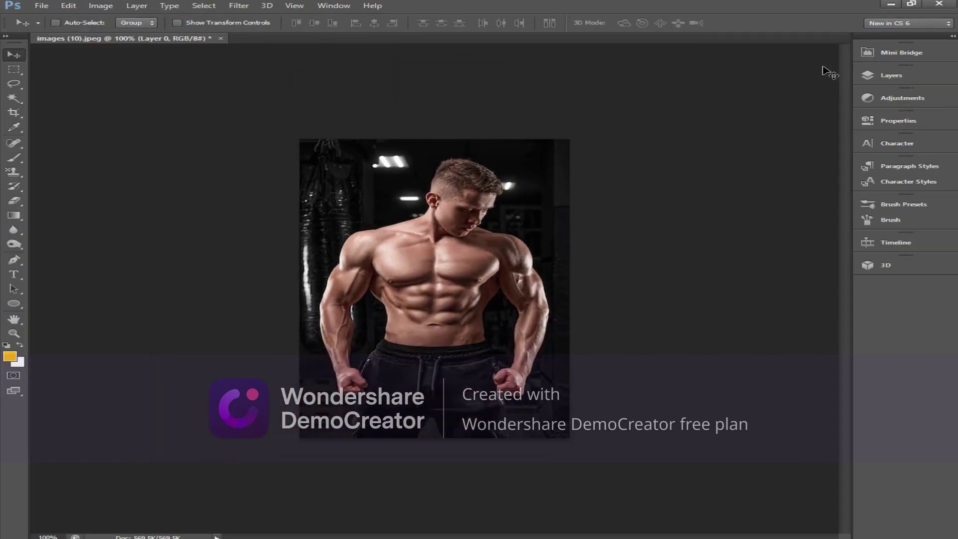
{"action": "left_click", "coordinate": [295, 5]}
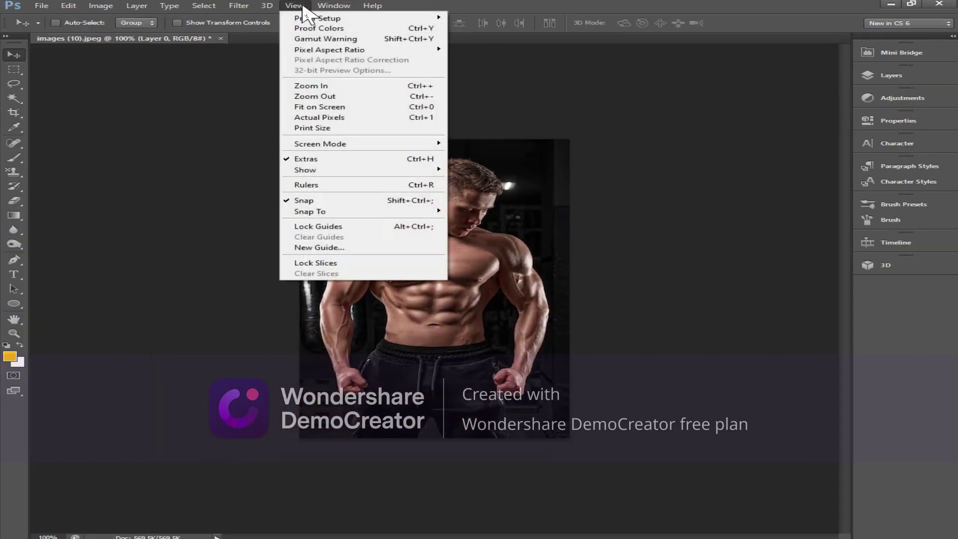
{"action": "left_click", "coordinate": [326, 106]}
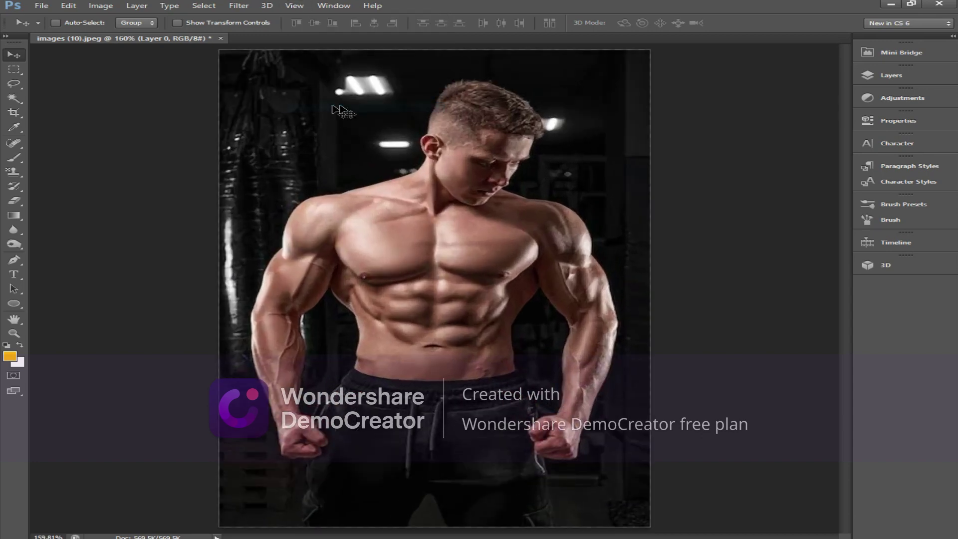
- Create Layer 1 above the photo and fill it with pure red ff0000
{"action": "left_click", "coordinate": [874, 75]}
{"action": "left_click", "coordinate": [805, 152]}
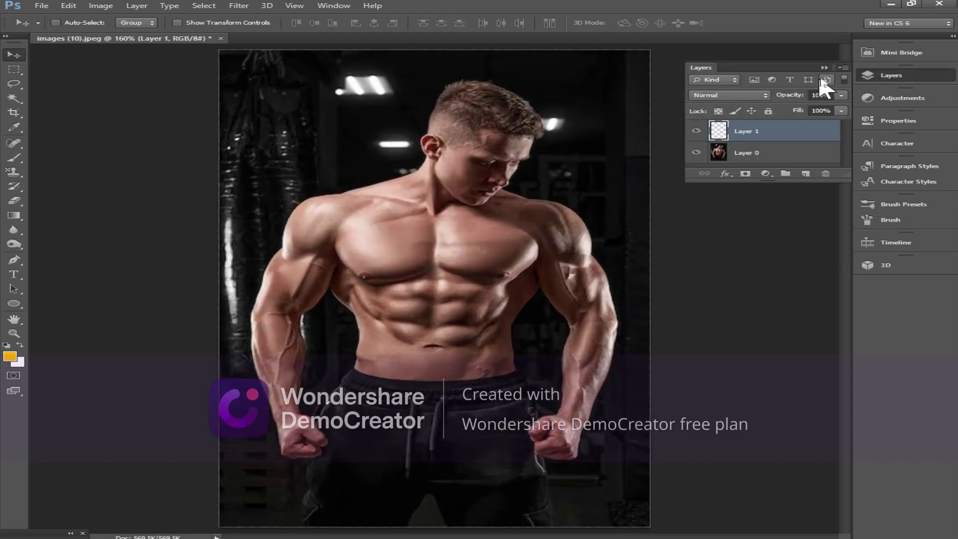
{"action": "left_click", "coordinate": [823, 68]}
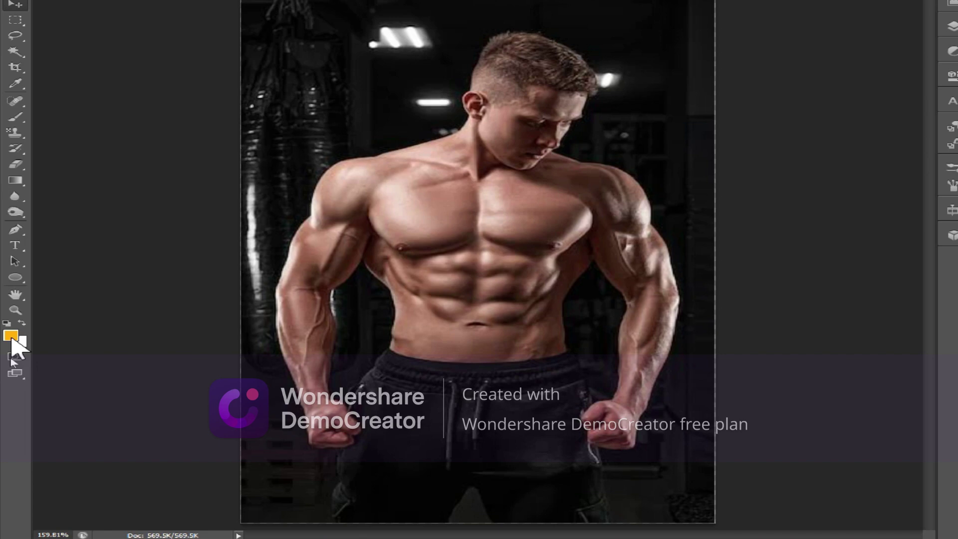
{"action": "left_click", "coordinate": [11, 336]}
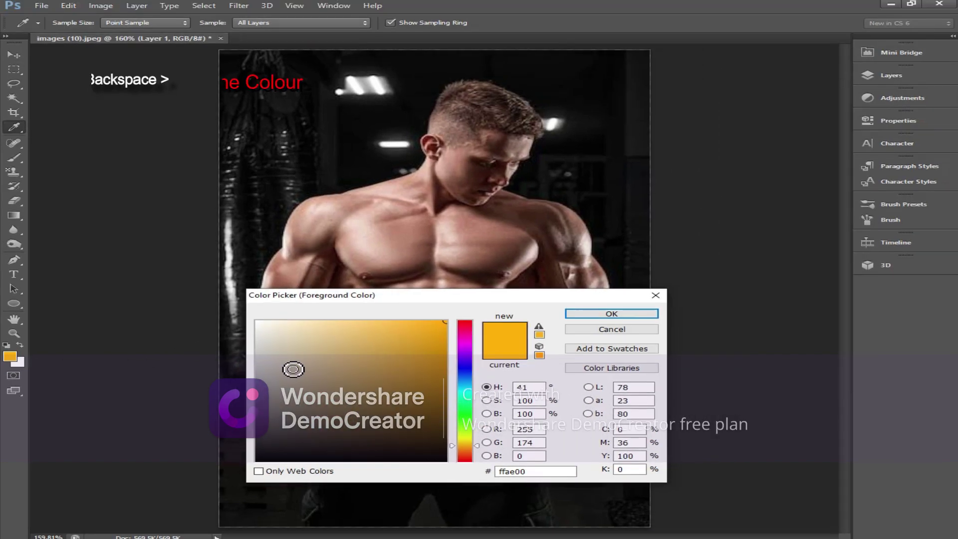
{"action": "left_click_drag", "start_coordinate": [463, 442], "coordinate": [465, 320]}
{"action": "left_click", "coordinate": [611, 315]}
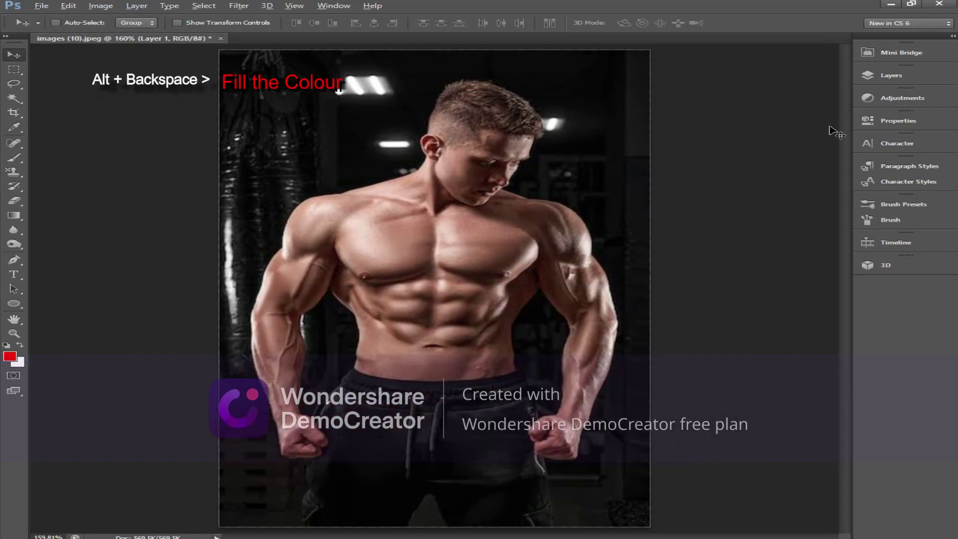
{"action": "key", "text": "alt+BackSpace"}
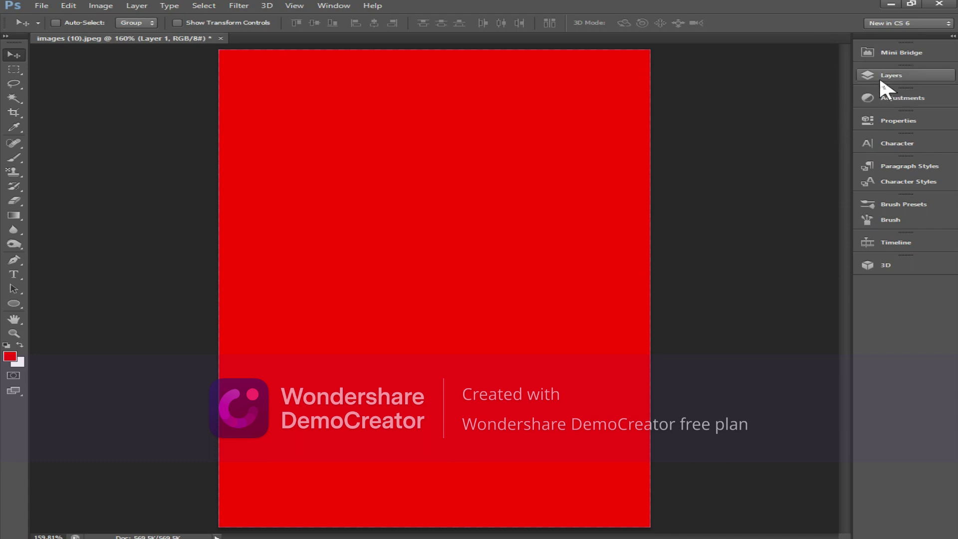
{"action": "left_click", "coordinate": [879, 76]}
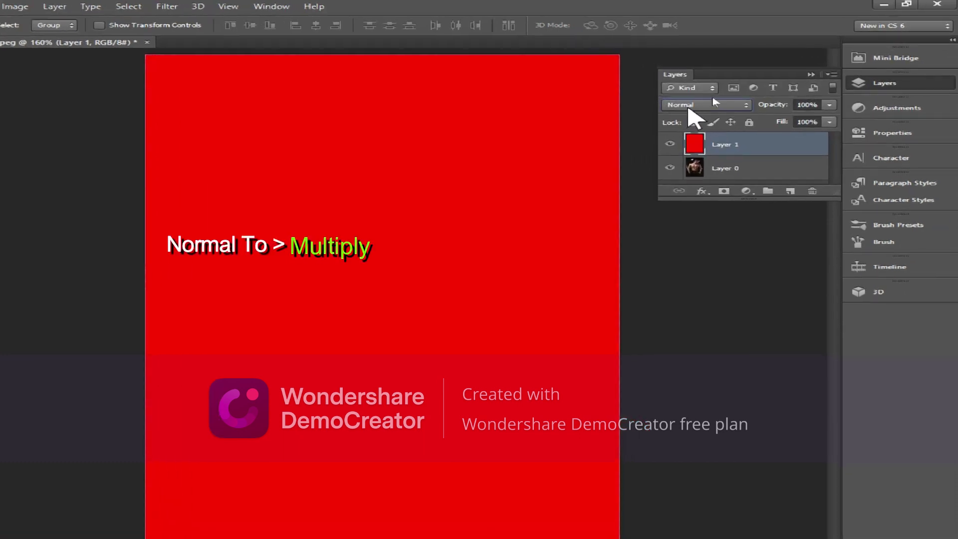
- Set Layer 1 to Multiply, give it a black layer mask, and zoom to 100%
{"action": "left_click", "coordinate": [716, 105]}
{"action": "left_click", "coordinate": [715, 150]}
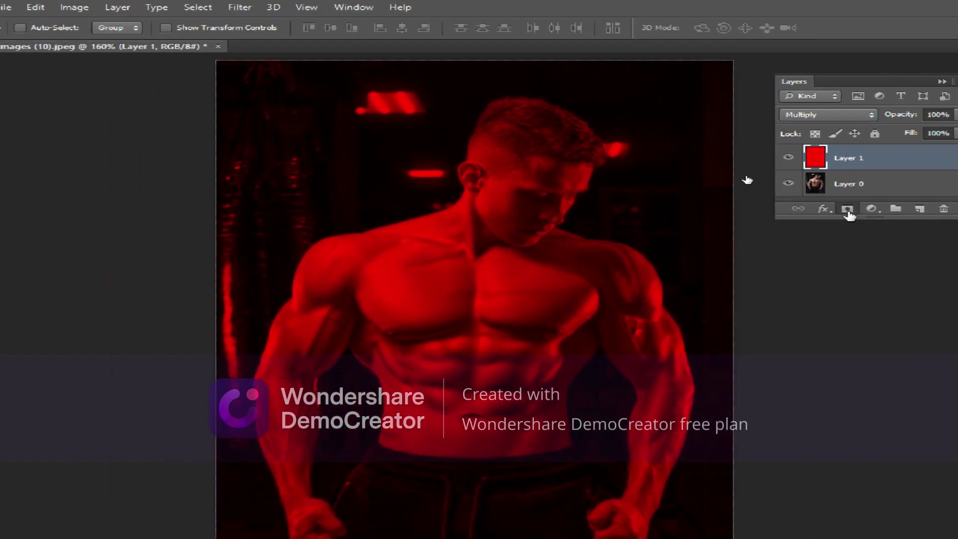
{"action": "left_click", "coordinate": [702, 210], "text": "alt"}
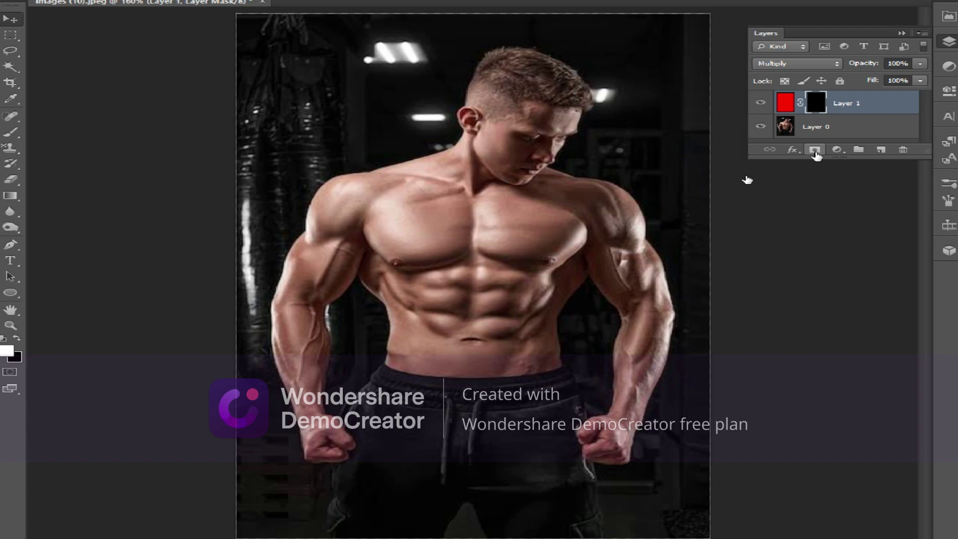
{"action": "key", "text": "ctrl+1"}
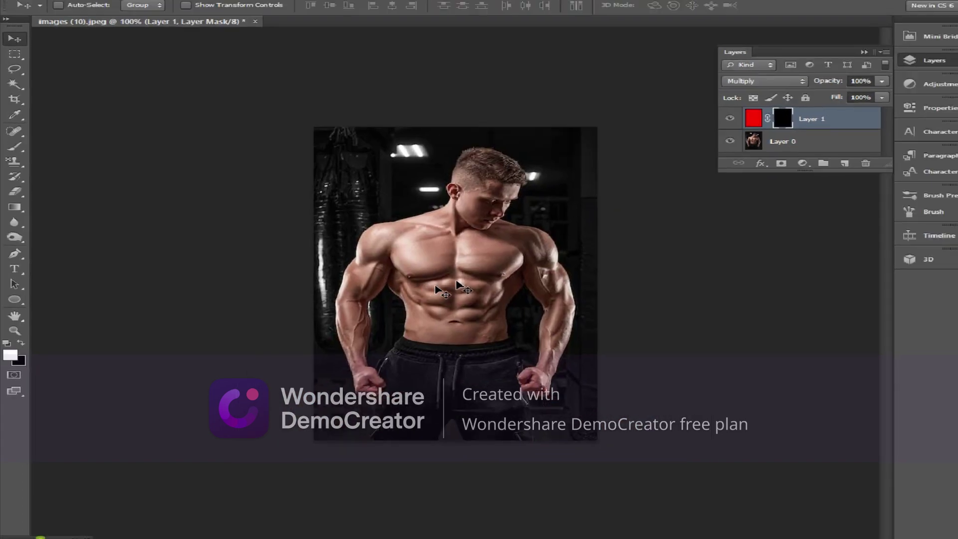
{"action": "scroll", "coordinate": [439, 291], "scroll_direction": "up", "scroll_amount": 2}
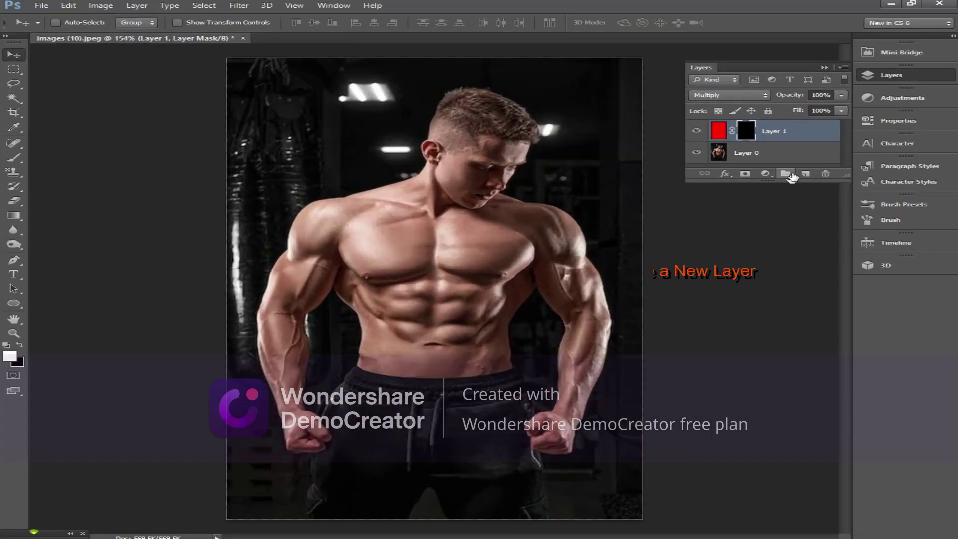
- Create Layer 2 filled with cyan 09e3db and set its blend mode to Color
{"action": "left_click", "coordinate": [806, 174]}
{"action": "left_click", "coordinate": [9, 356]}
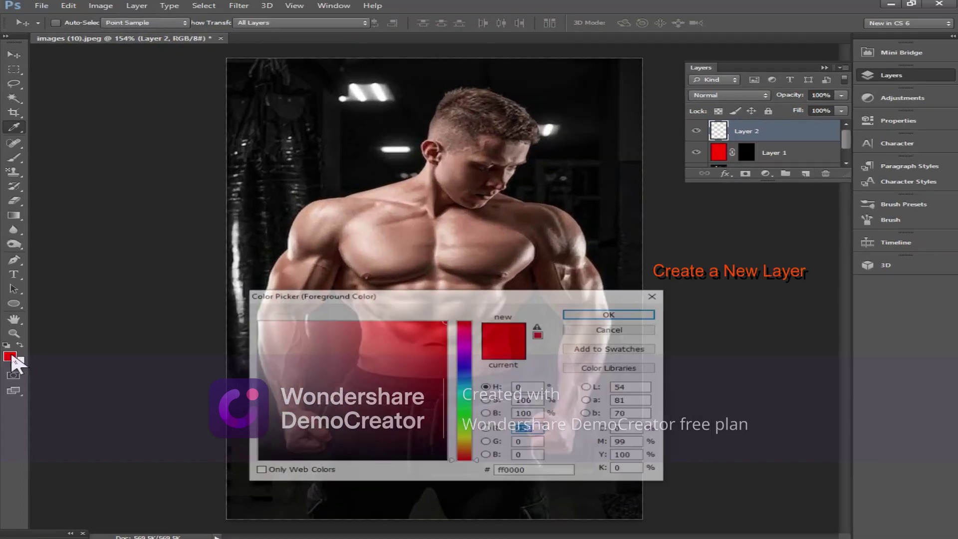
{"action": "left_click", "coordinate": [465, 392]}
{"action": "left_click_drag", "start_coordinate": [436, 360], "coordinate": [439, 335]}
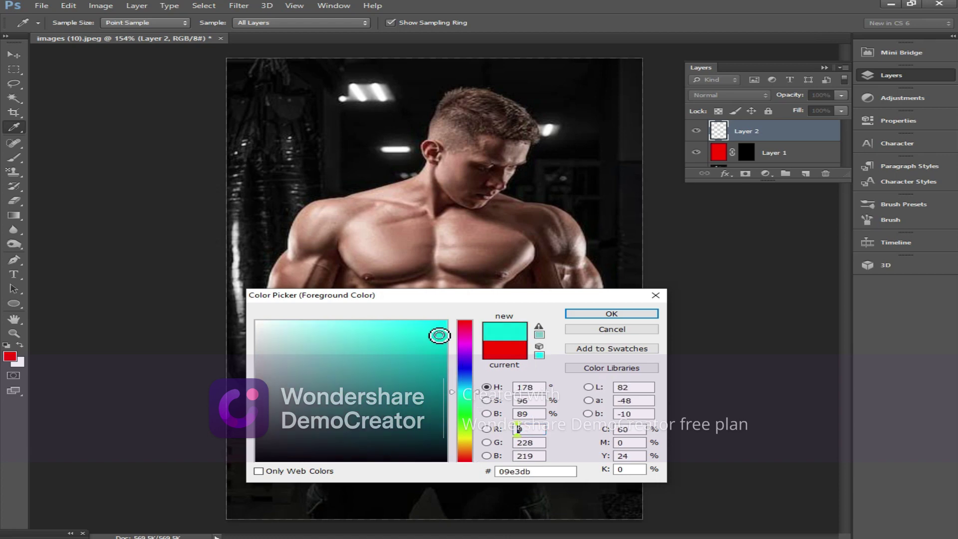
{"action": "left_click", "coordinate": [577, 314]}
{"action": "key", "text": "v"}
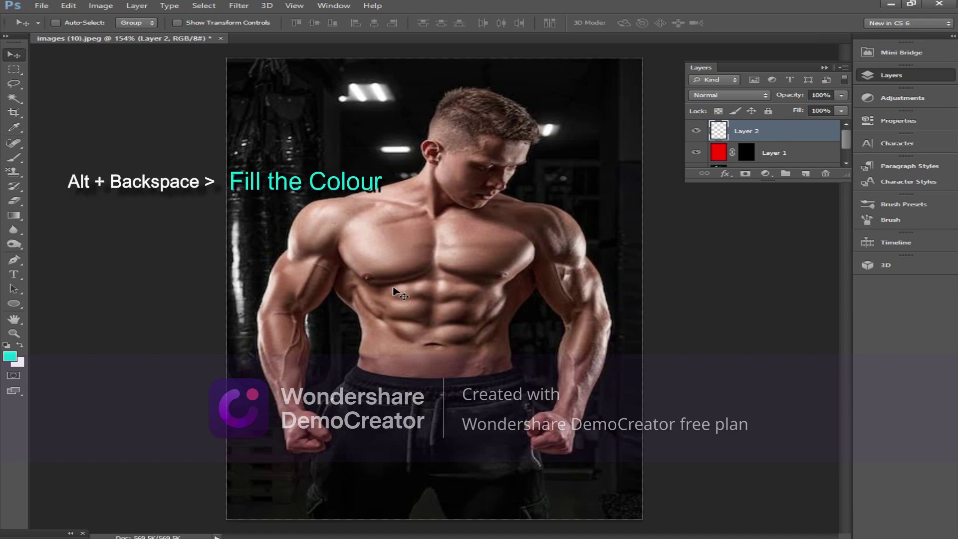
{"action": "key", "text": "alt+BackSpace"}
{"action": "left_click", "coordinate": [719, 96]}
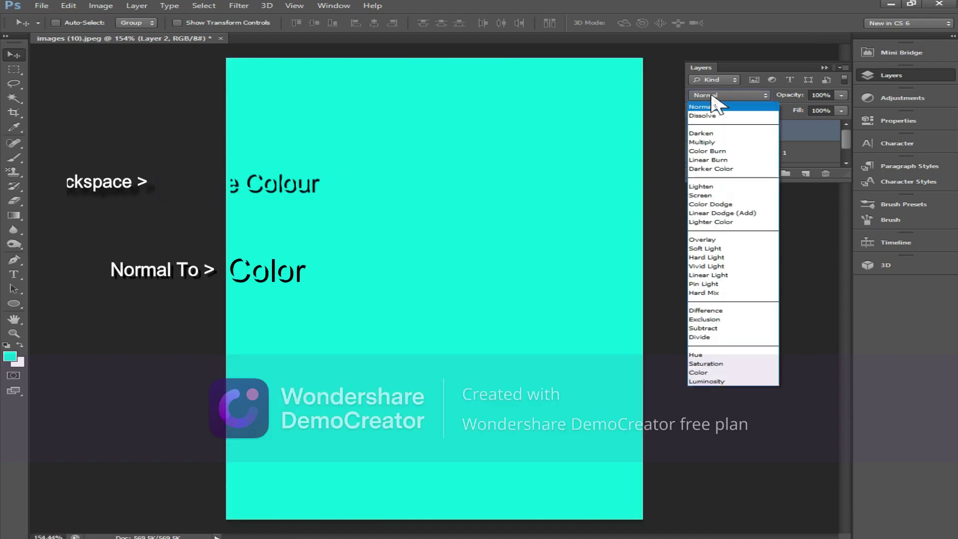
{"action": "left_click", "coordinate": [699, 373]}
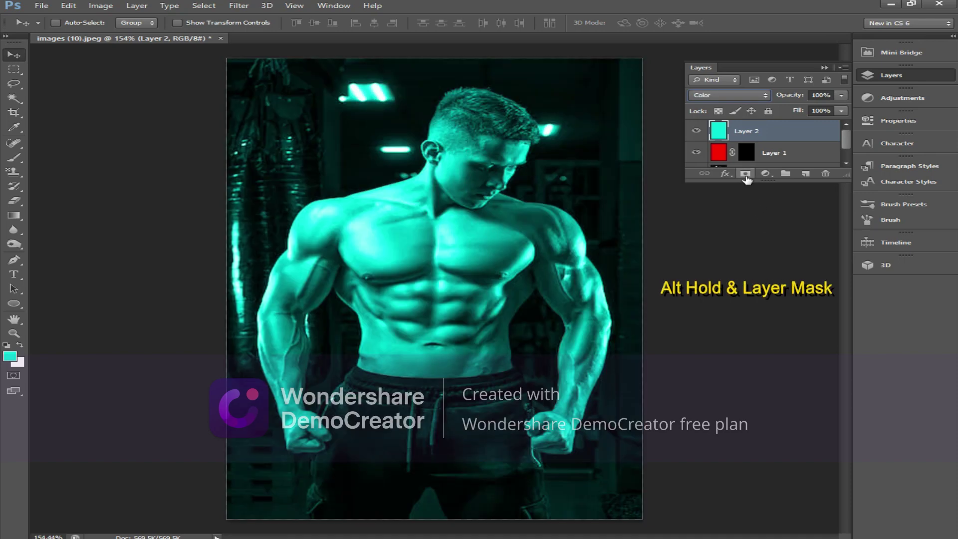
- Add a black mask to Layer 2 hiding the cyan, and select the Brush tool
{"action": "left_click", "coordinate": [745, 175], "text": "alt"}
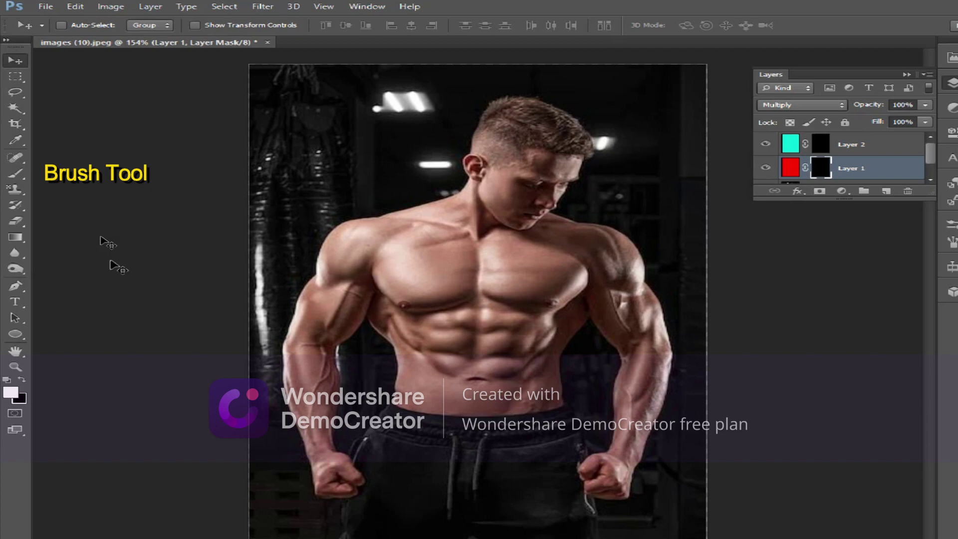
{"action": "left_click", "coordinate": [14, 158]}
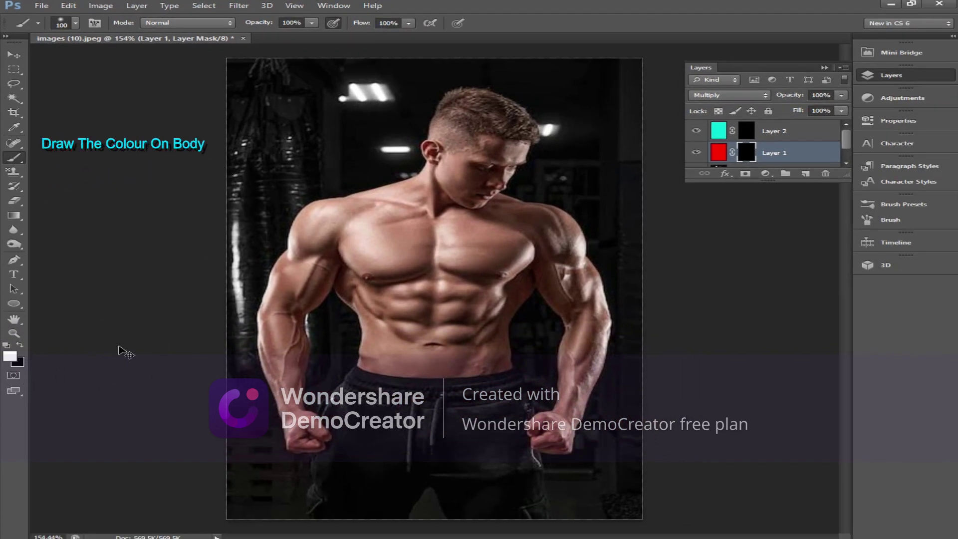
- Paint white on Layer 1's mask over the left arm, shoulder, chest and head
{"action": "key", "text": "ctrl+plus"}
{"action": "key", "text": "ctrl+plus"}
{"action": "mouse_move", "coordinate": [121, 346]}
{"action": "left_mouse_down"}
{"action": "mouse_move", "coordinate": [344, 167]}
{"action": "mouse_move", "coordinate": [425, 279]}
{"action": "left_mouse_up"}
{"action": "key", "text": "ctrl+minus"}
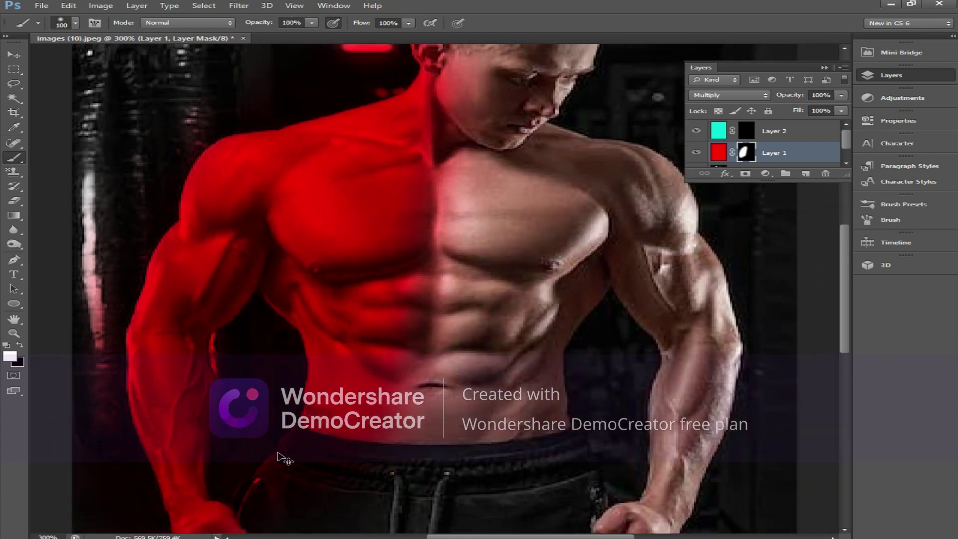
{"action": "mouse_move", "coordinate": [407, 53]}
{"action": "left_mouse_down"}
{"action": "mouse_move", "coordinate": [447, 56]}
{"action": "mouse_move", "coordinate": [406, 118]}
{"action": "mouse_move", "coordinate": [464, 71]}
{"action": "mouse_move", "coordinate": [406, 182]}
{"action": "mouse_move", "coordinate": [463, 53]}
{"action": "left_mouse_up"}
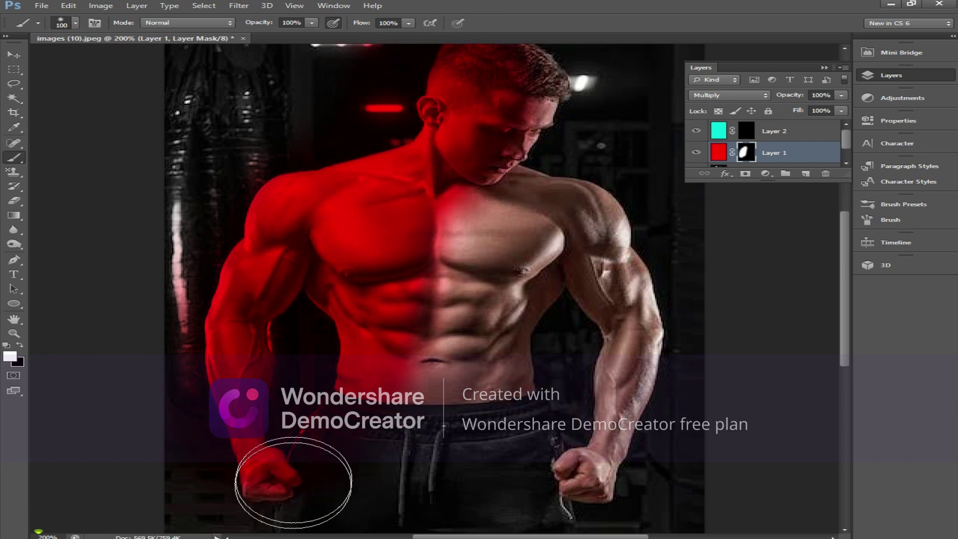
- Swap the brush colour to black, fit the photo on screen, and target Layer 2's mask
{"action": "scroll", "coordinate": [278, 364], "scroll_direction": "down", "scroll_amount": 1}
{"action": "scroll", "coordinate": [304, 362], "scroll_direction": "down", "scroll_amount": 1}
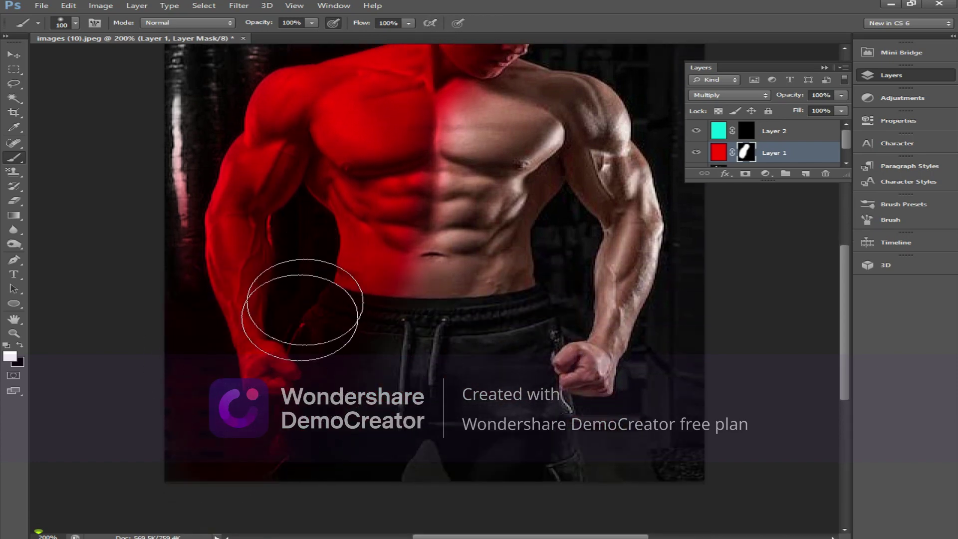
{"action": "key", "text": "x"}
{"action": "scroll", "coordinate": [392, 153], "scroll_direction": "up", "scroll_amount": 2}
{"action": "key", "text": "ctrl+0"}
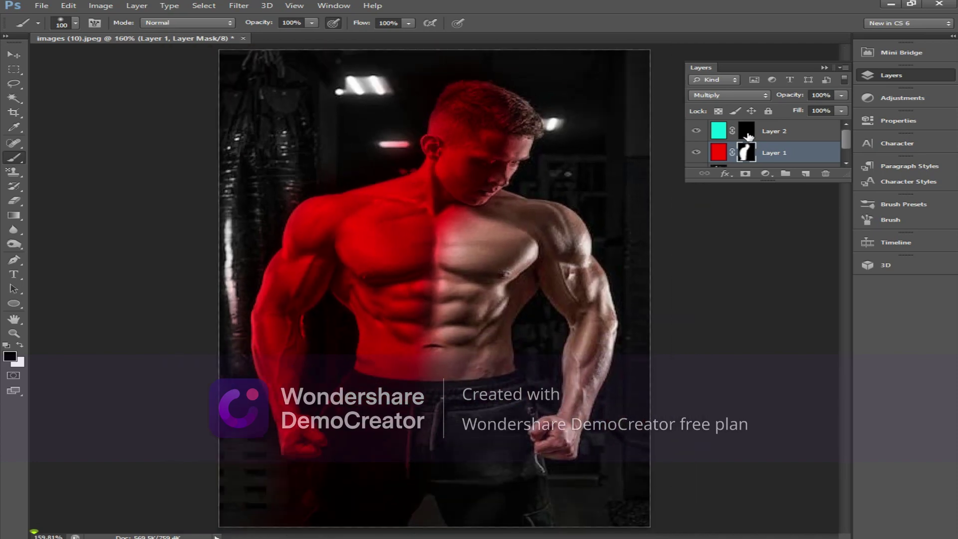
{"action": "left_click", "coordinate": [747, 131]}
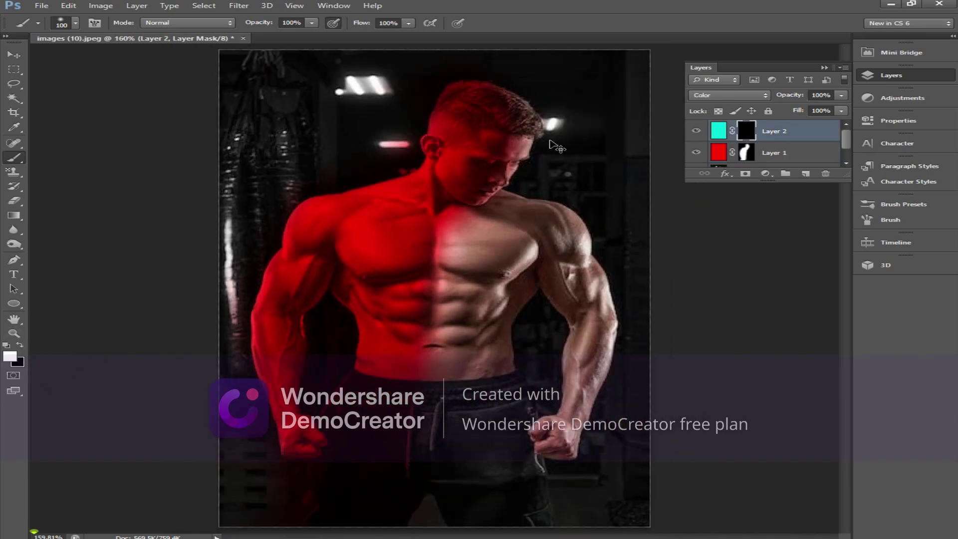
- At 200% zoom, paint Layer 2's mask to reveal cyan over the hair
{"action": "key", "text": "ctrl+plus"}
{"action": "mouse_move", "coordinate": [563, 97]}
{"action": "left_mouse_down"}
{"action": "mouse_move", "coordinate": [551, 160]}
{"action": "mouse_move", "coordinate": [485, 299]}
{"action": "mouse_move", "coordinate": [513, 278]}
{"action": "mouse_move", "coordinate": [577, 492]}
{"action": "mouse_move", "coordinate": [519, 464]}
{"action": "left_mouse_up"}
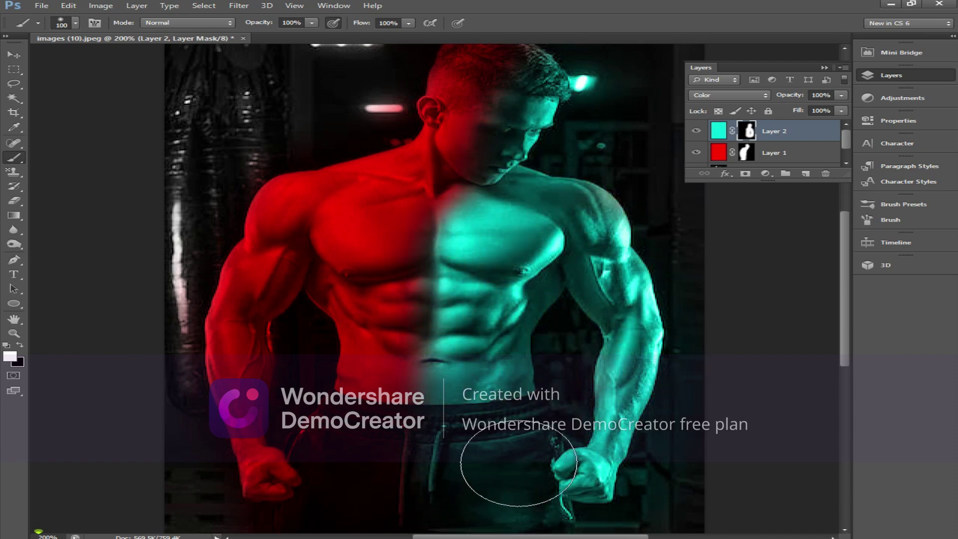
{"action": "scroll", "coordinate": [519, 464], "scroll_direction": "down", "scroll_amount": 3}
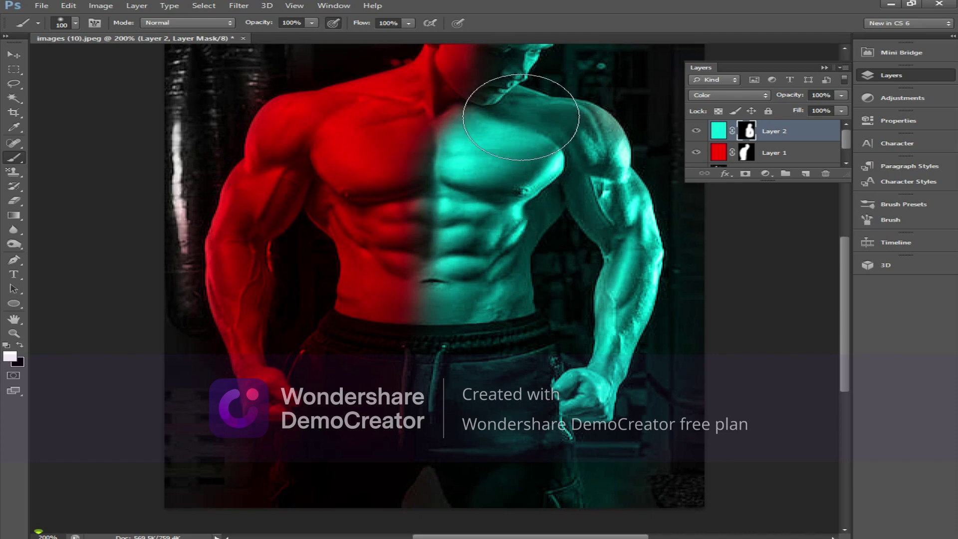
{"action": "scroll", "coordinate": [521, 117], "scroll_direction": "up", "scroll_amount": 3}
{"action": "scroll", "coordinate": [517, 235], "scroll_direction": "up", "scroll_amount": 1}
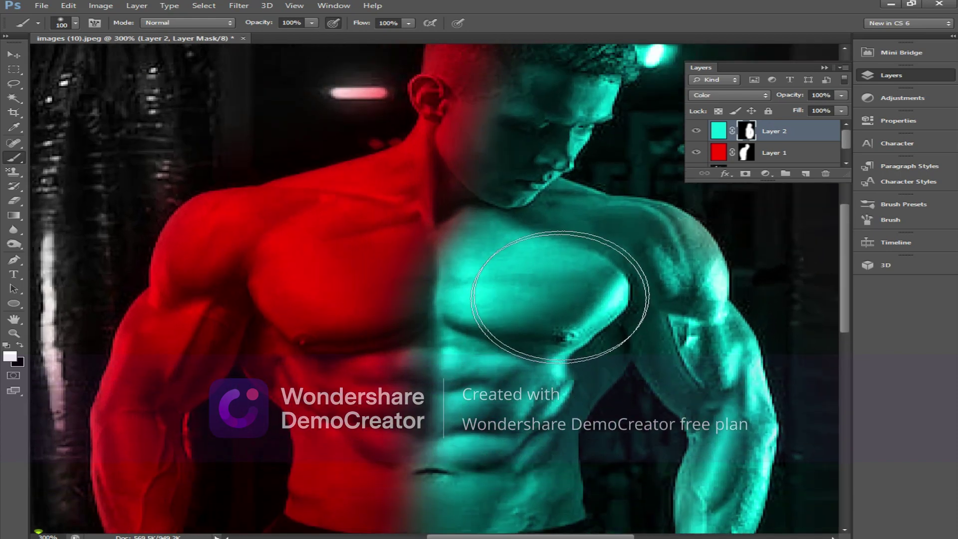
- Shrink the brush to 50 and clean Layer 2's mask edges down the right half to the fists
{"action": "key", "text": "bracketleft"}
{"action": "key", "text": "bracketleft"}
{"action": "key", "text": "bracketleft"}
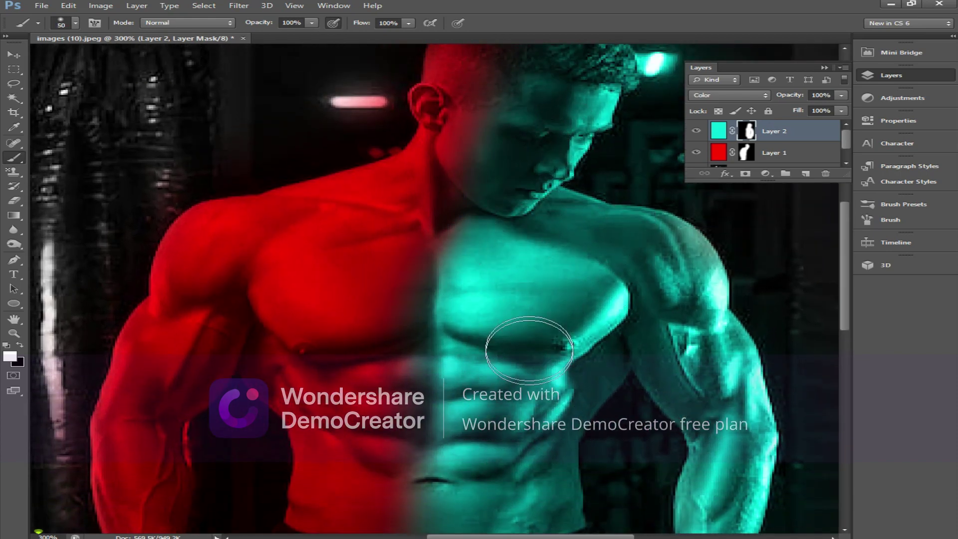
{"action": "scroll", "coordinate": [499, 359], "scroll_direction": "down", "scroll_amount": 3}
{"action": "scroll", "coordinate": [491, 331], "scroll_direction": "down", "scroll_amount": 4}
{"action": "scroll", "coordinate": [503, 407], "scroll_direction": "down", "scroll_amount": 2}
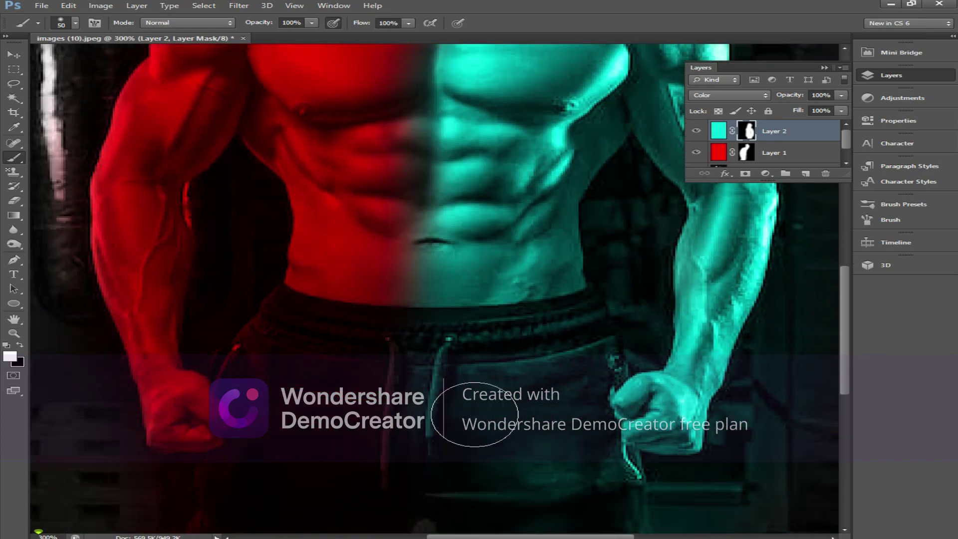
{"action": "scroll", "coordinate": [498, 359], "scroll_direction": "down", "scroll_amount": 3}
{"action": "scroll", "coordinate": [513, 359], "scroll_direction": "down", "scroll_amount": 1}
{"action": "scroll", "coordinate": [567, 359], "scroll_direction": "down", "scroll_amount": 2}
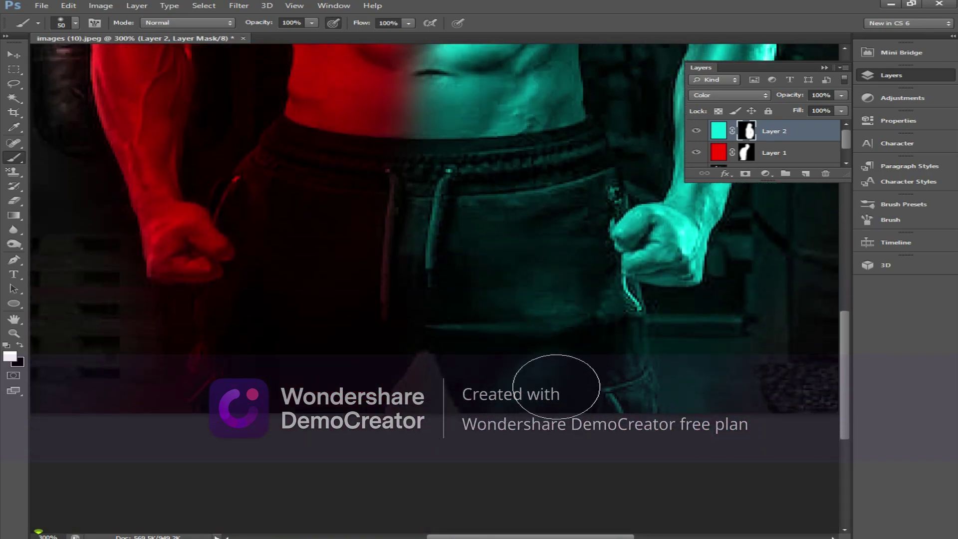
{"action": "scroll", "coordinate": [557, 386], "scroll_direction": "up", "scroll_amount": 10}
{"action": "scroll", "coordinate": [577, 395], "scroll_direction": "up", "scroll_amount": 6}
{"action": "scroll", "coordinate": [503, 396], "scroll_direction": "up", "scroll_amount": 5}
{"action": "scroll", "coordinate": [503, 417], "scroll_direction": "up", "scroll_amount": 3}
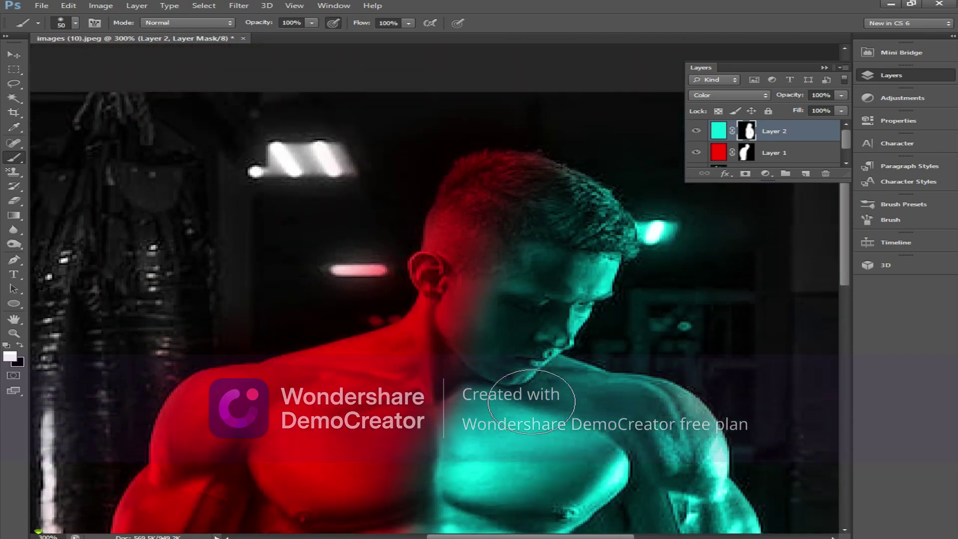
{"action": "scroll", "coordinate": [532, 401], "scroll_direction": "up", "scroll_amount": 2}
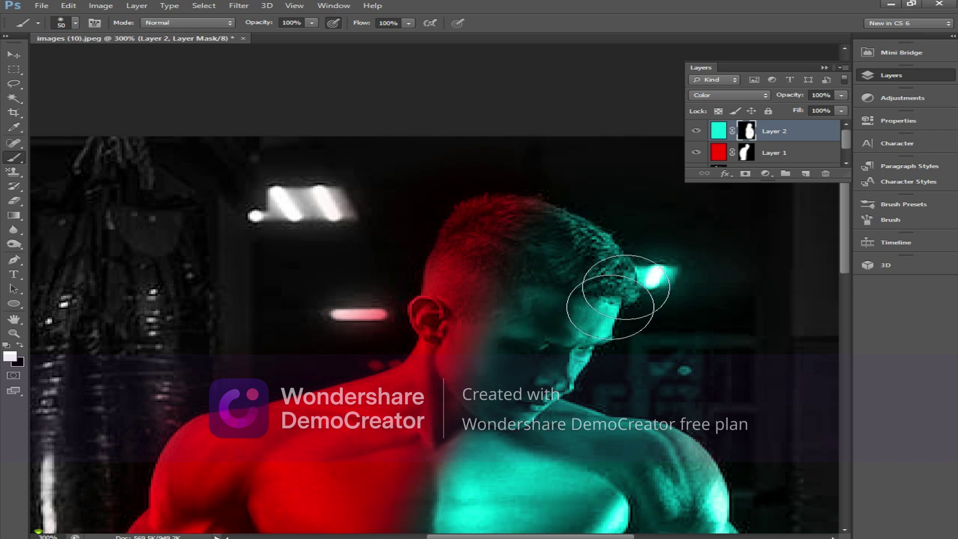
{"action": "scroll", "coordinate": [544, 439], "scroll_direction": "down", "scroll_amount": 1}
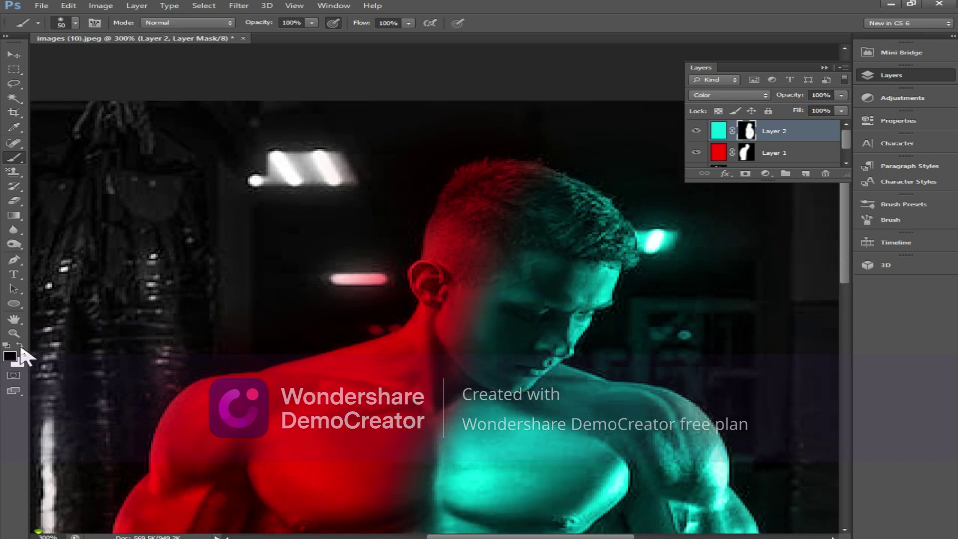
{"action": "scroll", "coordinate": [458, 363], "scroll_direction": "down", "scroll_amount": 1}
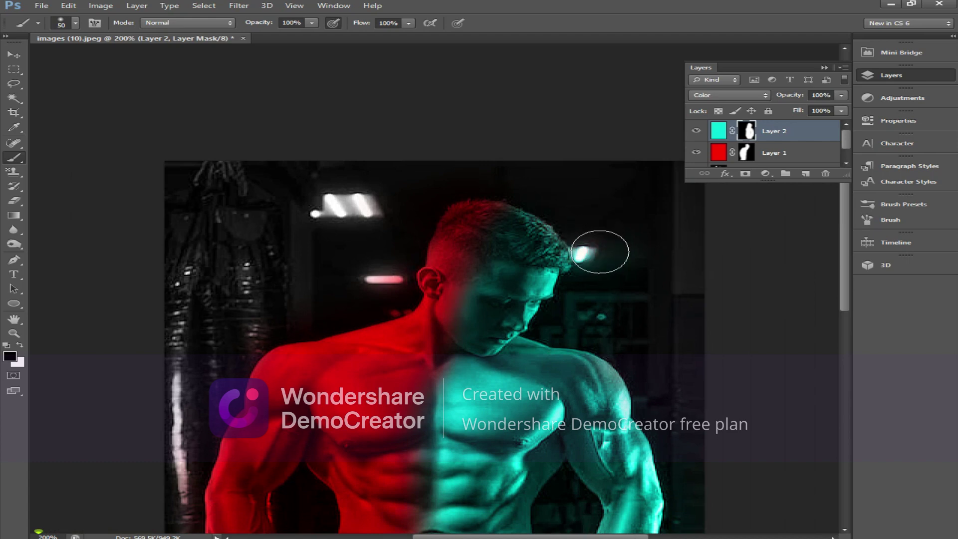
{"action": "scroll", "coordinate": [649, 250], "scroll_direction": "down", "scroll_amount": 1}
{"action": "scroll", "coordinate": [579, 237], "scroll_direction": "down", "scroll_amount": 1}
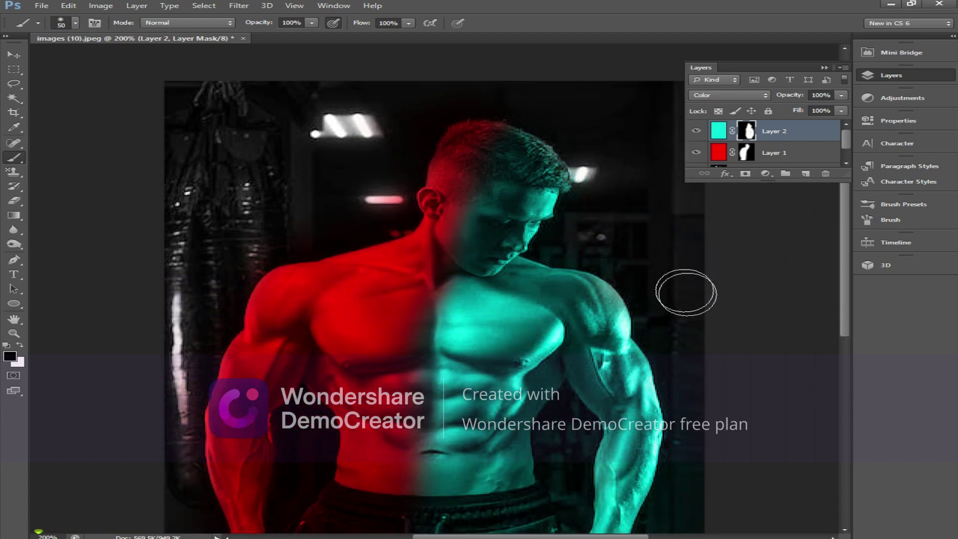
{"action": "scroll", "coordinate": [699, 300], "scroll_direction": "down", "scroll_amount": 1}
{"action": "scroll", "coordinate": [706, 284], "scroll_direction": "down", "scroll_amount": 1}
{"action": "scroll", "coordinate": [711, 350], "scroll_direction": "down", "scroll_amount": 1}
{"action": "scroll", "coordinate": [699, 409], "scroll_direction": "down", "scroll_amount": 1}
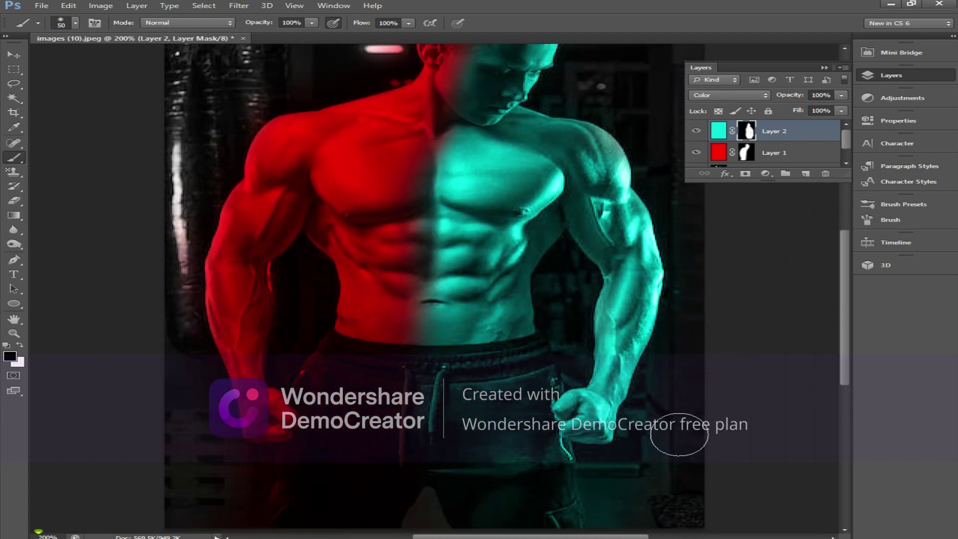
{"action": "scroll", "coordinate": [663, 420], "scroll_direction": "down", "scroll_amount": 1}
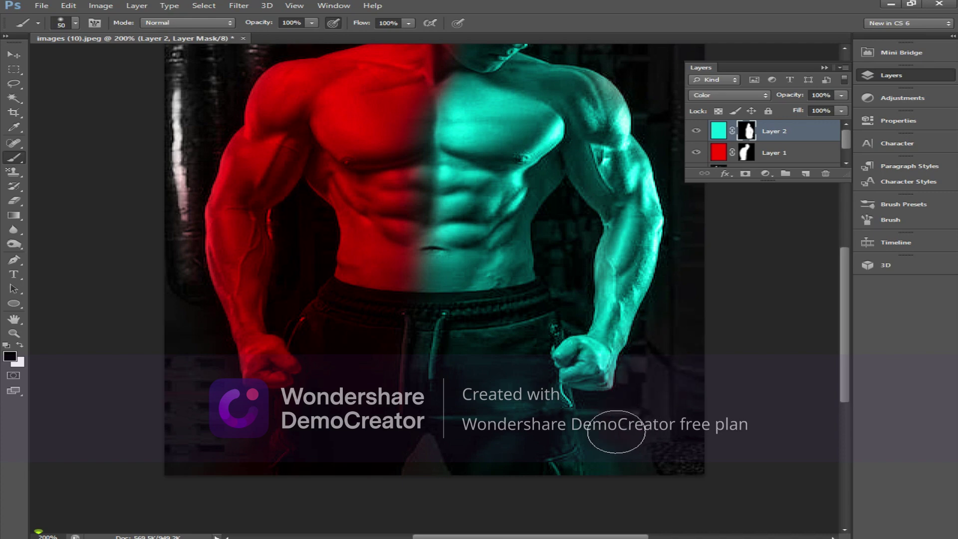
{"action": "scroll", "coordinate": [624, 429], "scroll_direction": "down", "scroll_amount": 1}
{"action": "scroll", "coordinate": [464, 454], "scroll_direction": "down", "scroll_amount": 1}
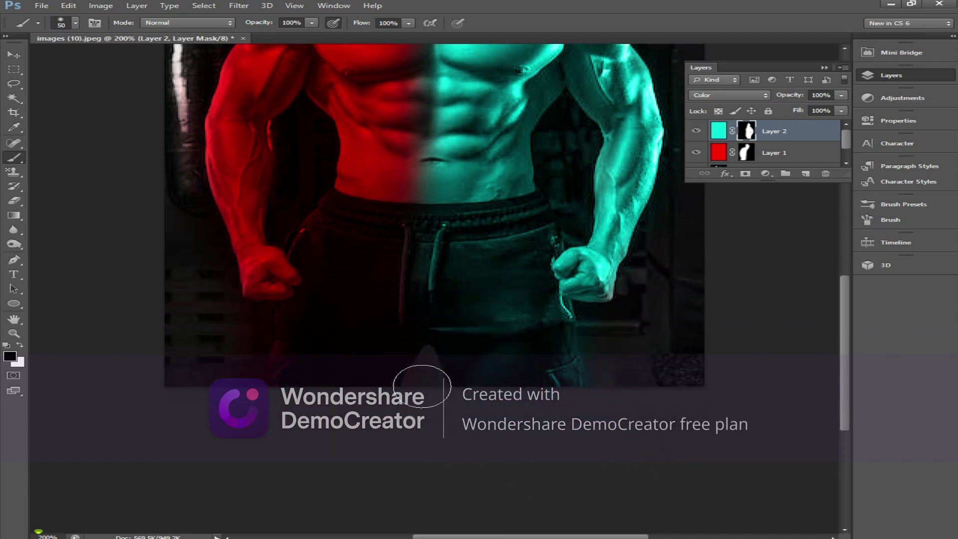
{"action": "scroll", "coordinate": [412, 407], "scroll_direction": "up", "scroll_amount": 1}
{"action": "scroll", "coordinate": [583, 319], "scroll_direction": "up", "scroll_amount": 3}
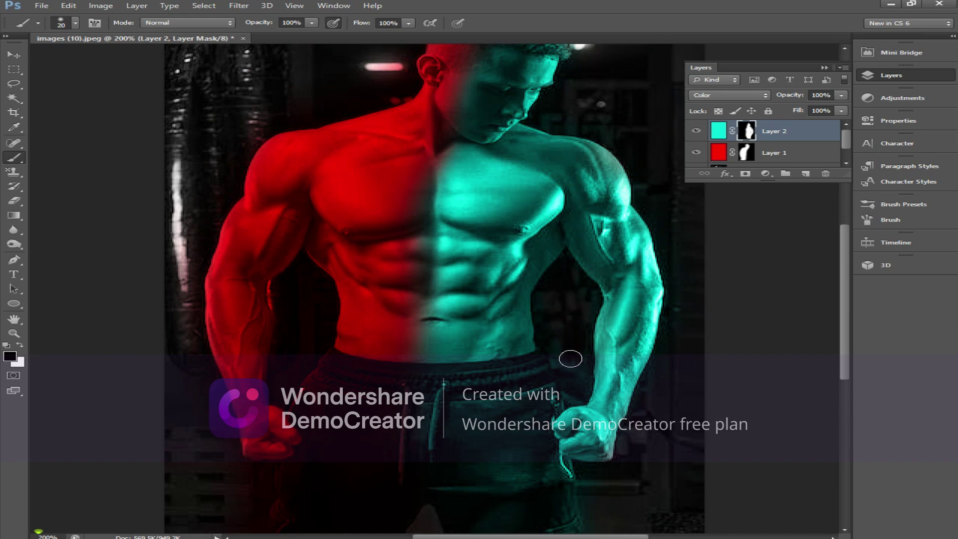
{"action": "scroll", "coordinate": [563, 322], "scroll_direction": "up", "scroll_amount": 1}
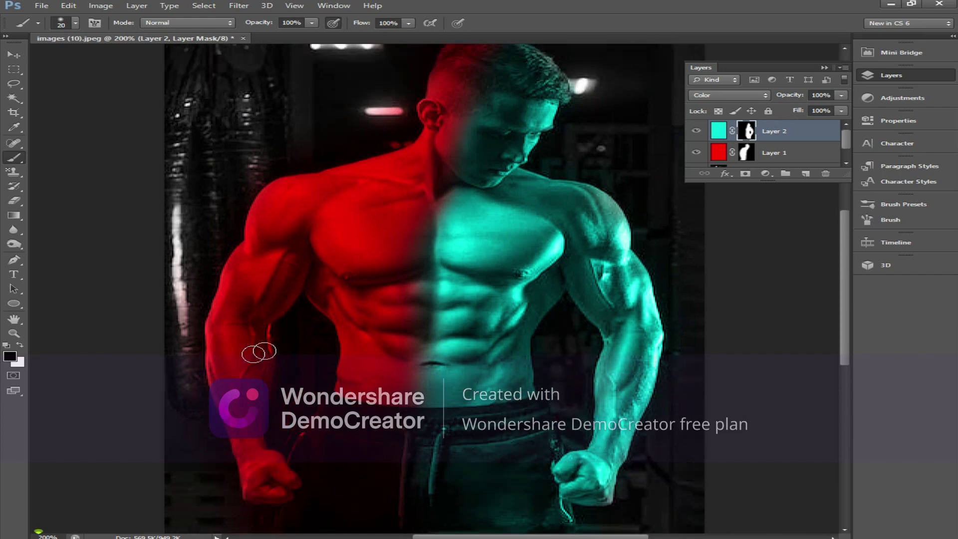
- Touch up Layer 1's mask, then return to Layer 2's mask along the hair edge
{"action": "left_click", "coordinate": [746, 154]}
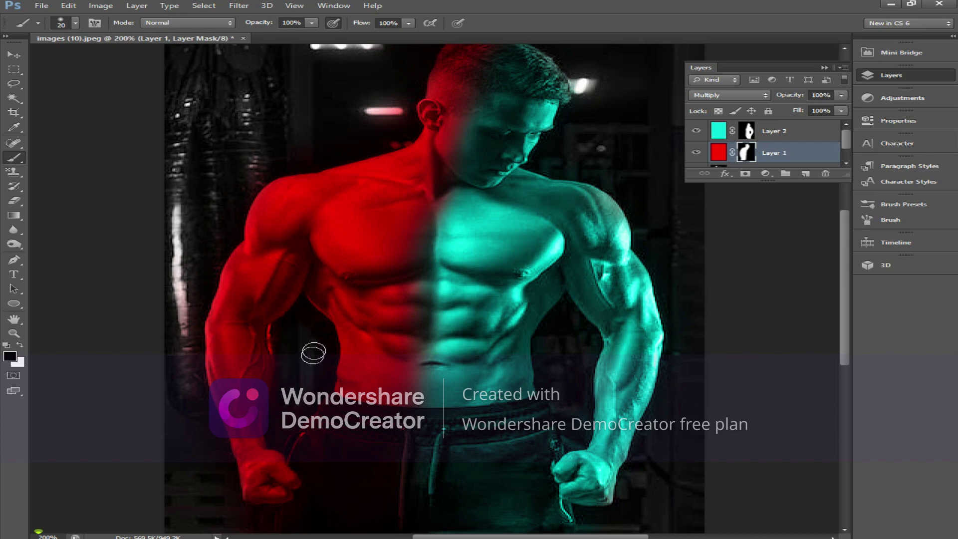
{"action": "scroll", "coordinate": [313, 354], "scroll_direction": "up", "scroll_amount": 2}
{"action": "scroll", "coordinate": [680, 258], "scroll_direction": "up", "scroll_amount": 2}
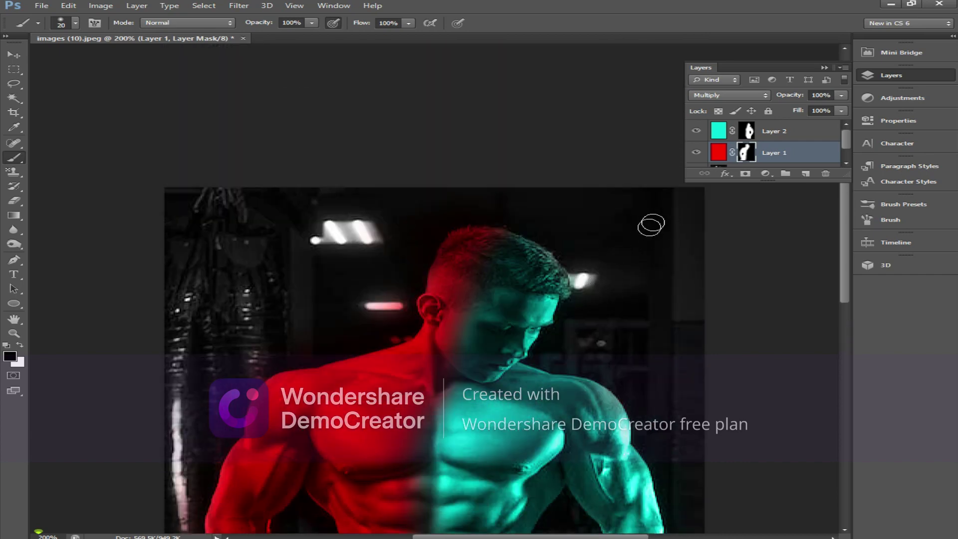
{"action": "left_click", "coordinate": [742, 134]}
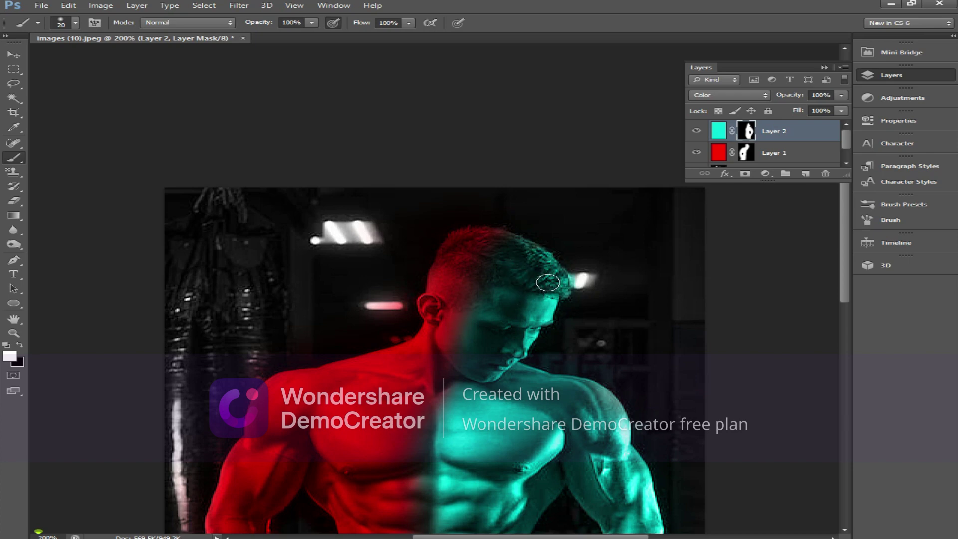
- Add a Color Balance adjustment layer with midtones set to -7, -11, +13
{"action": "scroll", "coordinate": [500, 376], "scroll_direction": "down", "scroll_amount": 3}
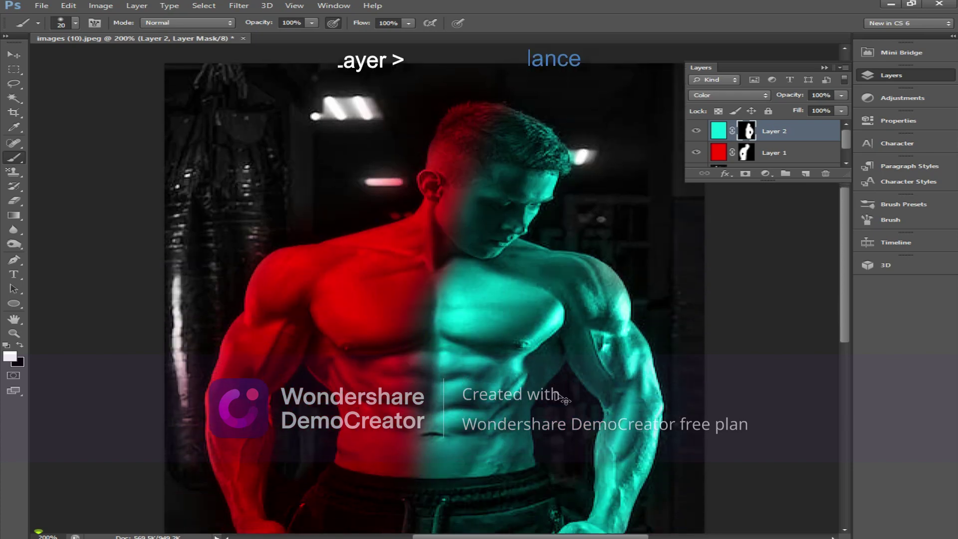
{"action": "left_click", "coordinate": [766, 174]}
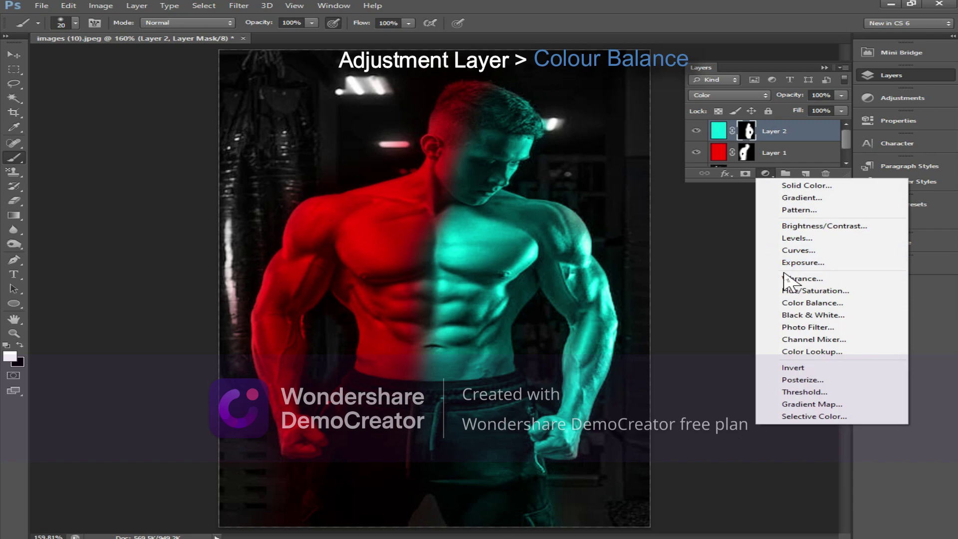
{"action": "left_click", "coordinate": [770, 301]}
{"action": "left_click_drag", "start_coordinate": [732, 192], "coordinate": [737, 173]}
{"action": "left_click_drag", "start_coordinate": [736, 212], "coordinate": [747, 212]}
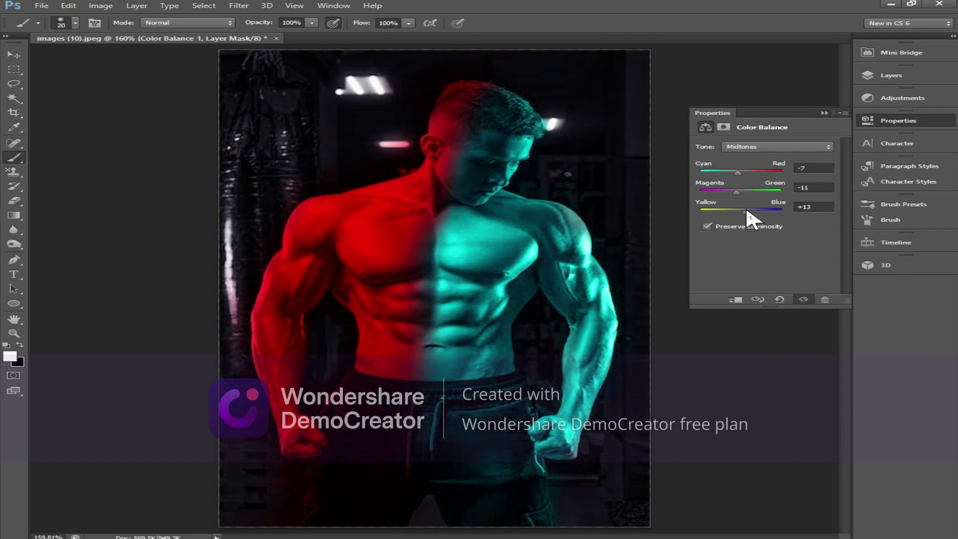
{"action": "left_click", "coordinate": [825, 113]}
{"action": "left_click", "coordinate": [884, 75]}
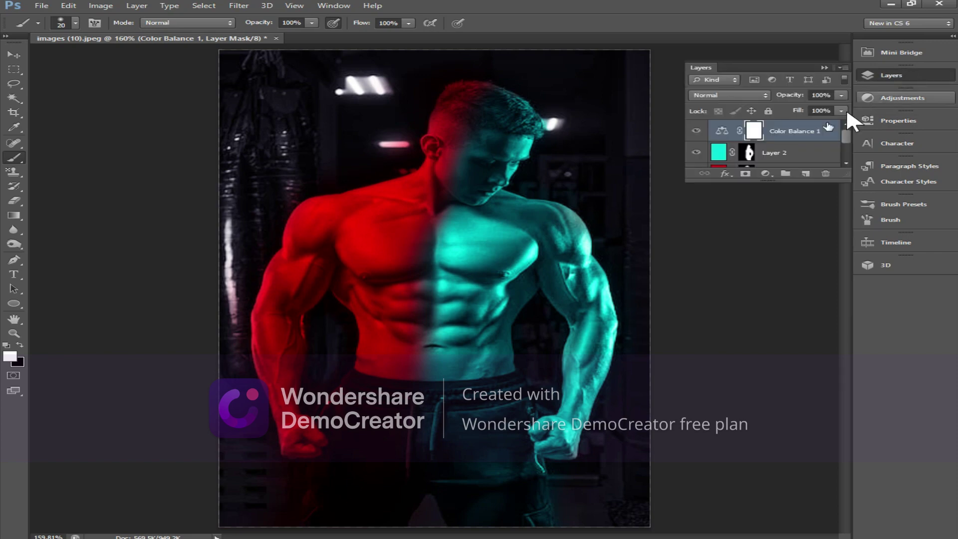
- Add a Curves adjustment layer with the curve pulled upward to brighten the image
{"action": "left_click", "coordinate": [766, 173]}
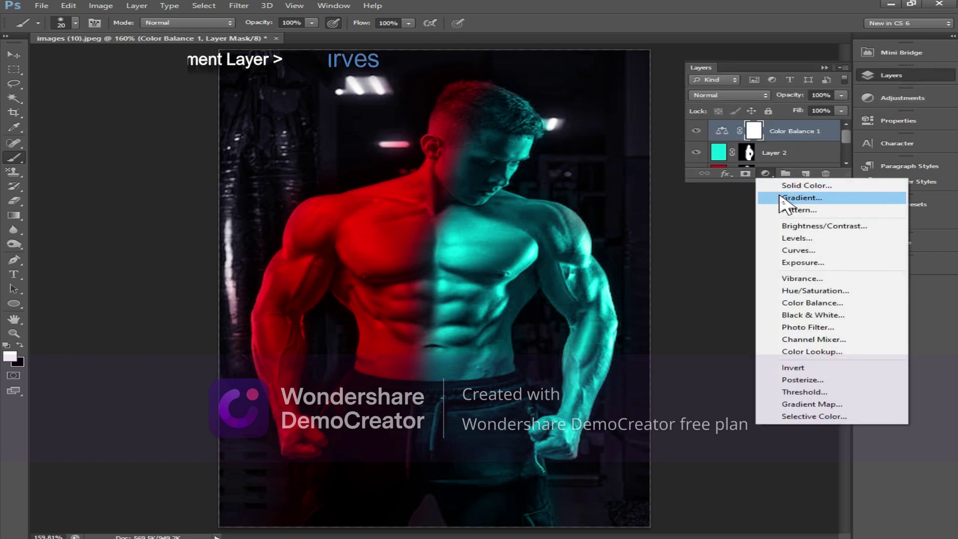
{"action": "left_click", "coordinate": [795, 250]}
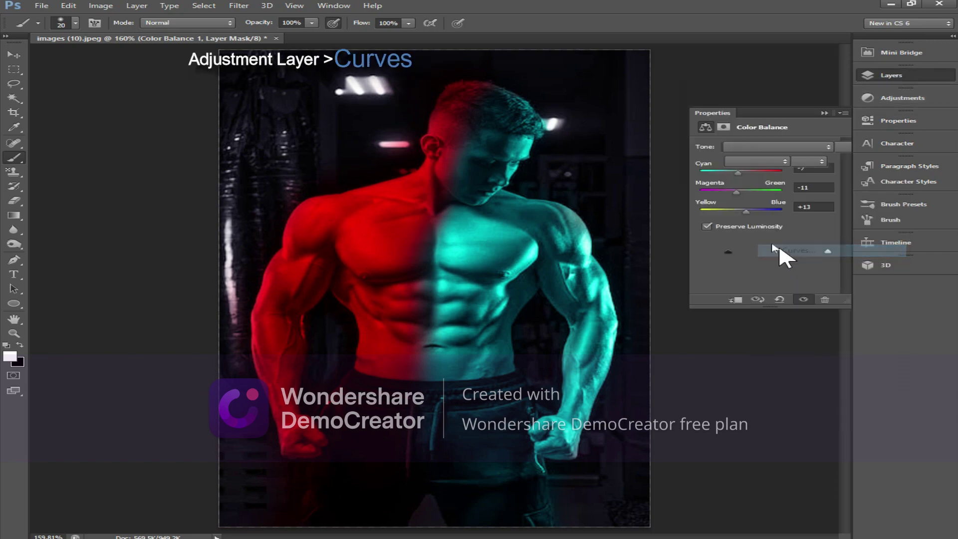
{"action": "left_click_drag", "start_coordinate": [764, 219], "coordinate": [764, 204]}
{"action": "left_click", "coordinate": [825, 113]}
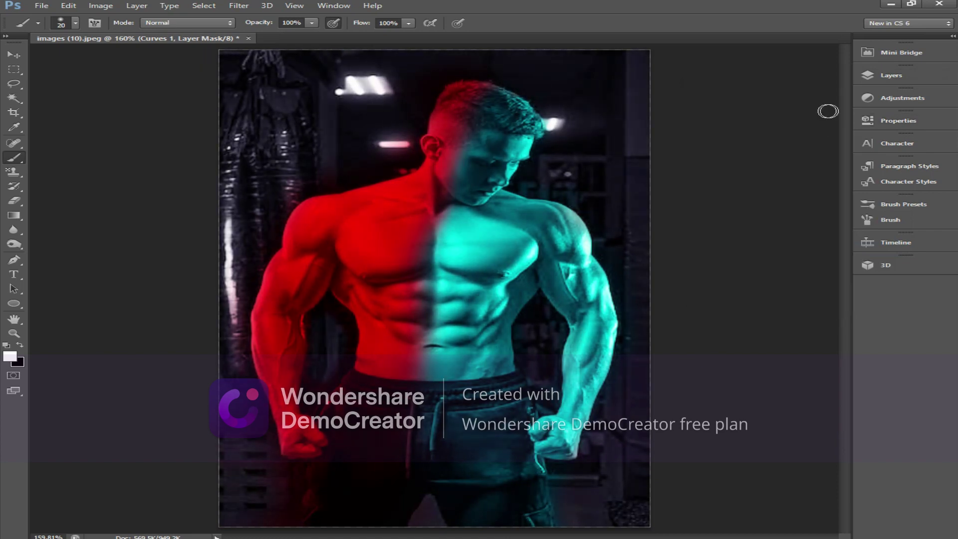
- Add a Brightness/Contrast 1 adjustment layer above Curves 1 with brightness 16 and contrast 23
{"action": "left_click", "coordinate": [865, 79]}
{"action": "left_click", "coordinate": [766, 174]}
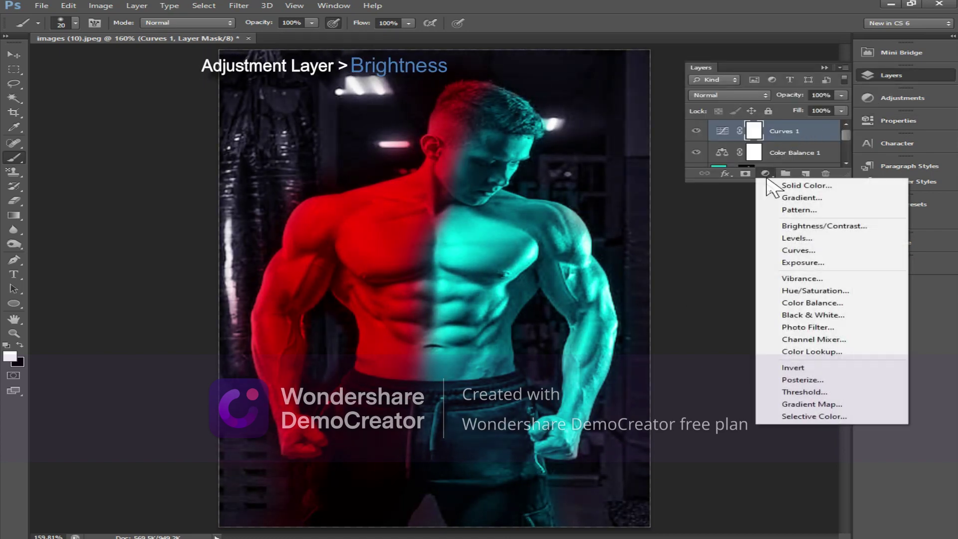
{"action": "left_click", "coordinate": [771, 227]}
{"action": "mouse_move", "coordinate": [765, 174]}
{"action": "left_mouse_down"}
{"action": "mouse_move", "coordinate": [785, 173]}
{"action": "mouse_move", "coordinate": [774, 174]}
{"action": "left_mouse_up"}
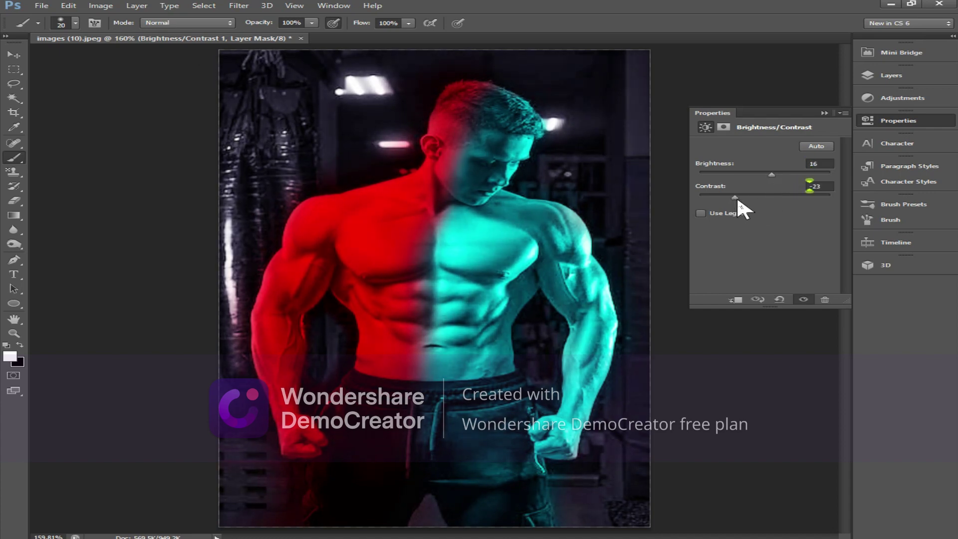
{"action": "left_click", "coordinate": [825, 114]}
{"action": "left_click", "coordinate": [875, 75]}
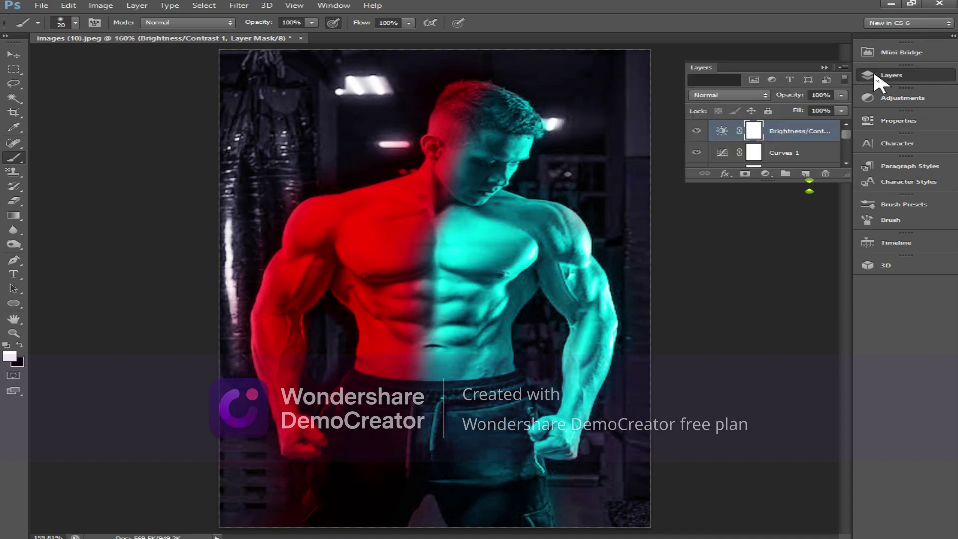
- Change Brightness/Contrast 1's blend mode from Normal to Color, then select the Move tool
{"action": "left_click", "coordinate": [724, 93]}
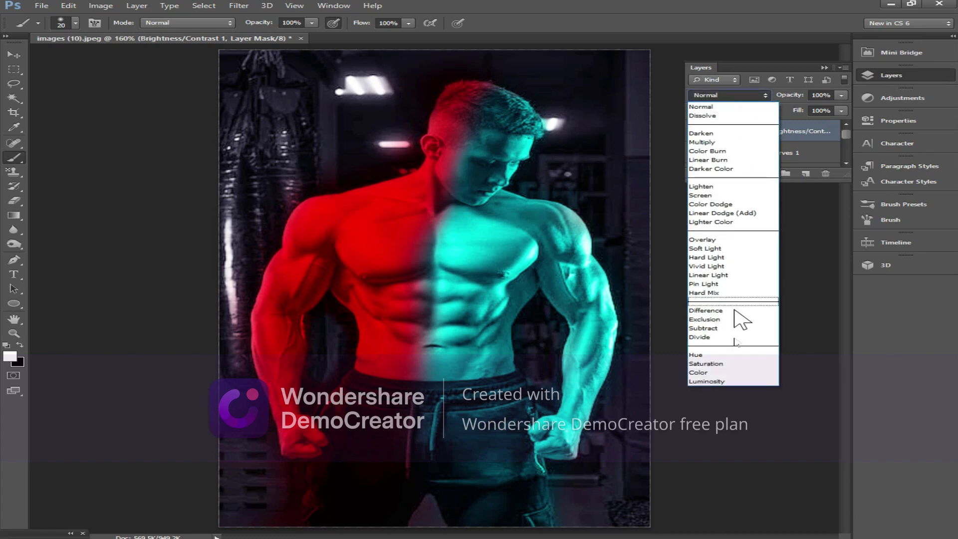
{"action": "left_click", "coordinate": [709, 372]}
{"action": "key", "text": "v"}
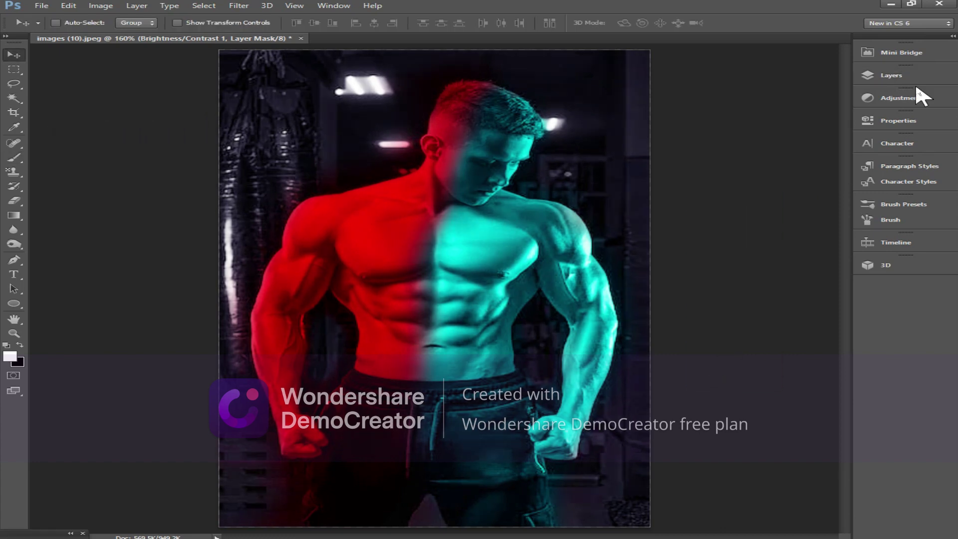